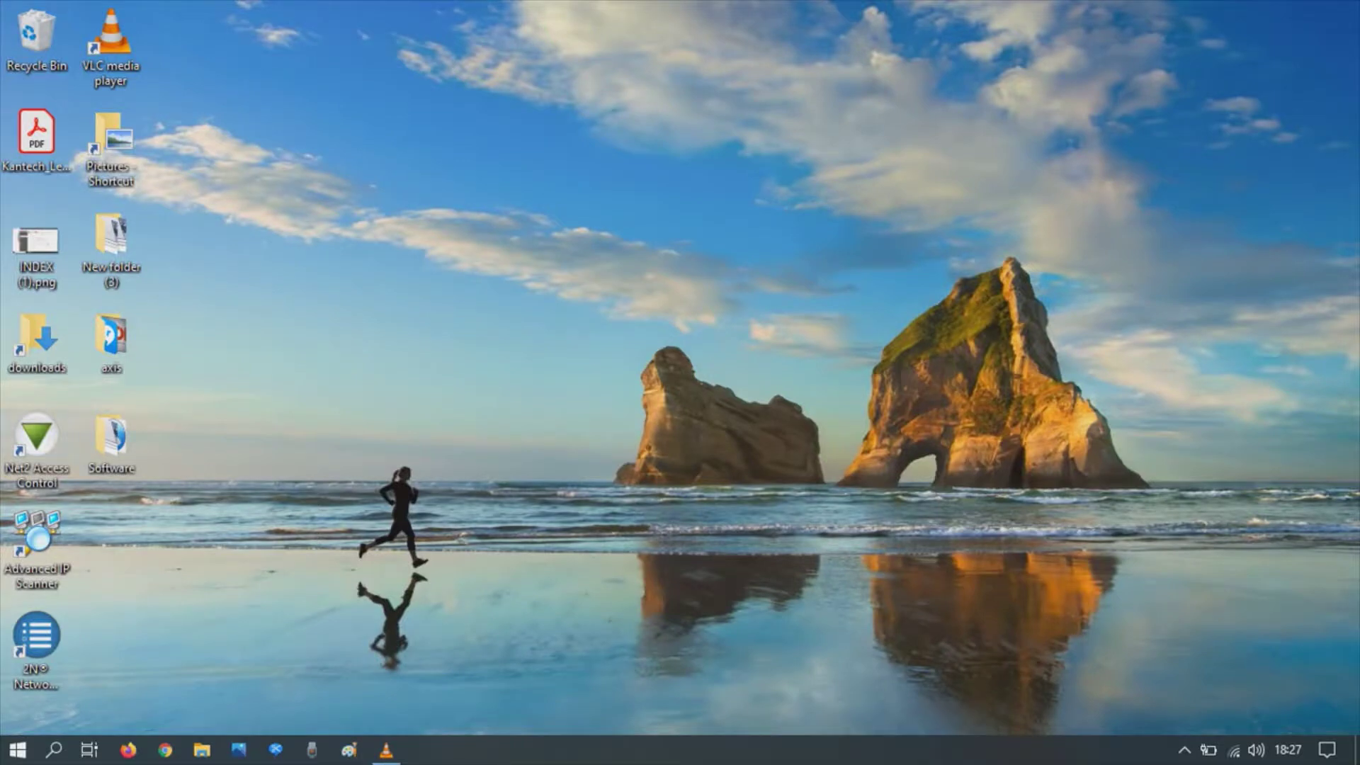
Step: Launch Net2 Access Control, log on with the engineer password, and view the empty Doors list
{"action": "double_click", "coordinate": [37, 439]}
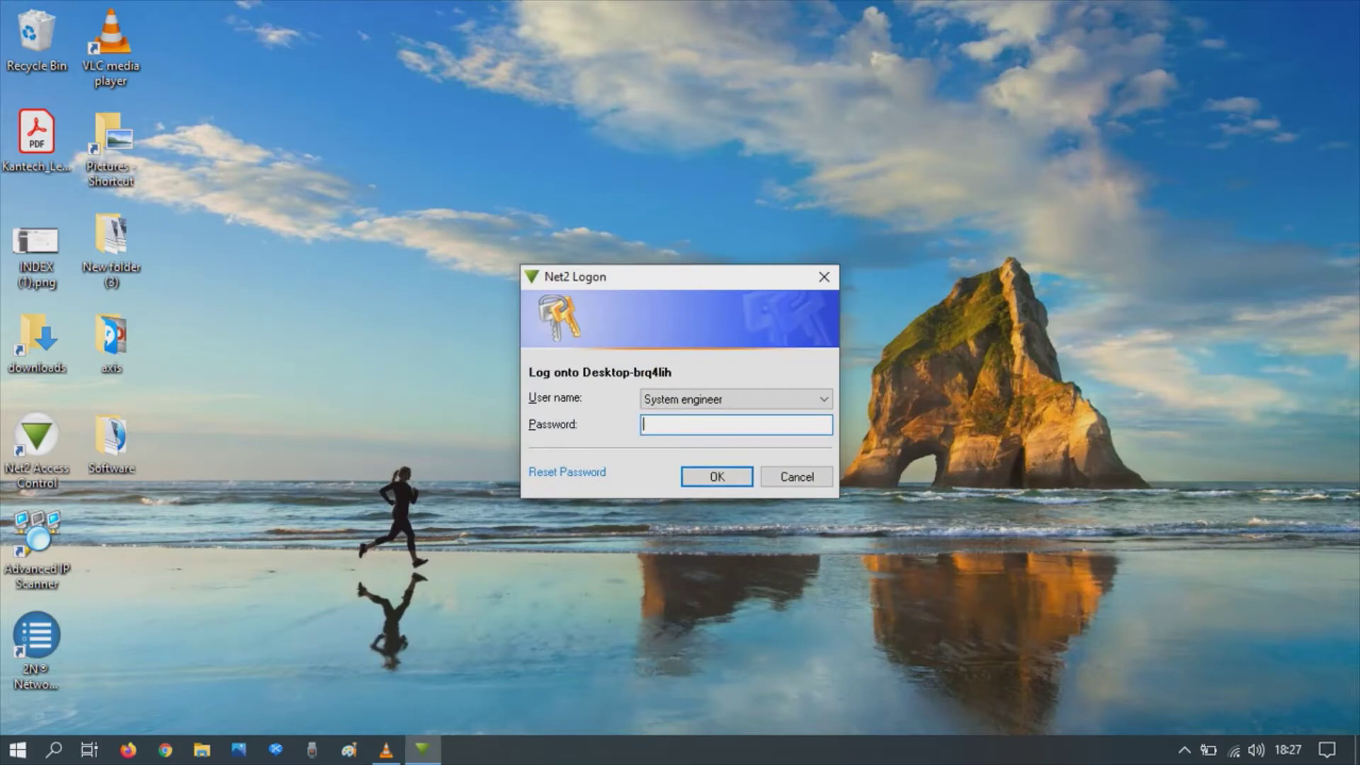
{"action": "type", "text": "********"}
{"action": "key", "text": "Return"}
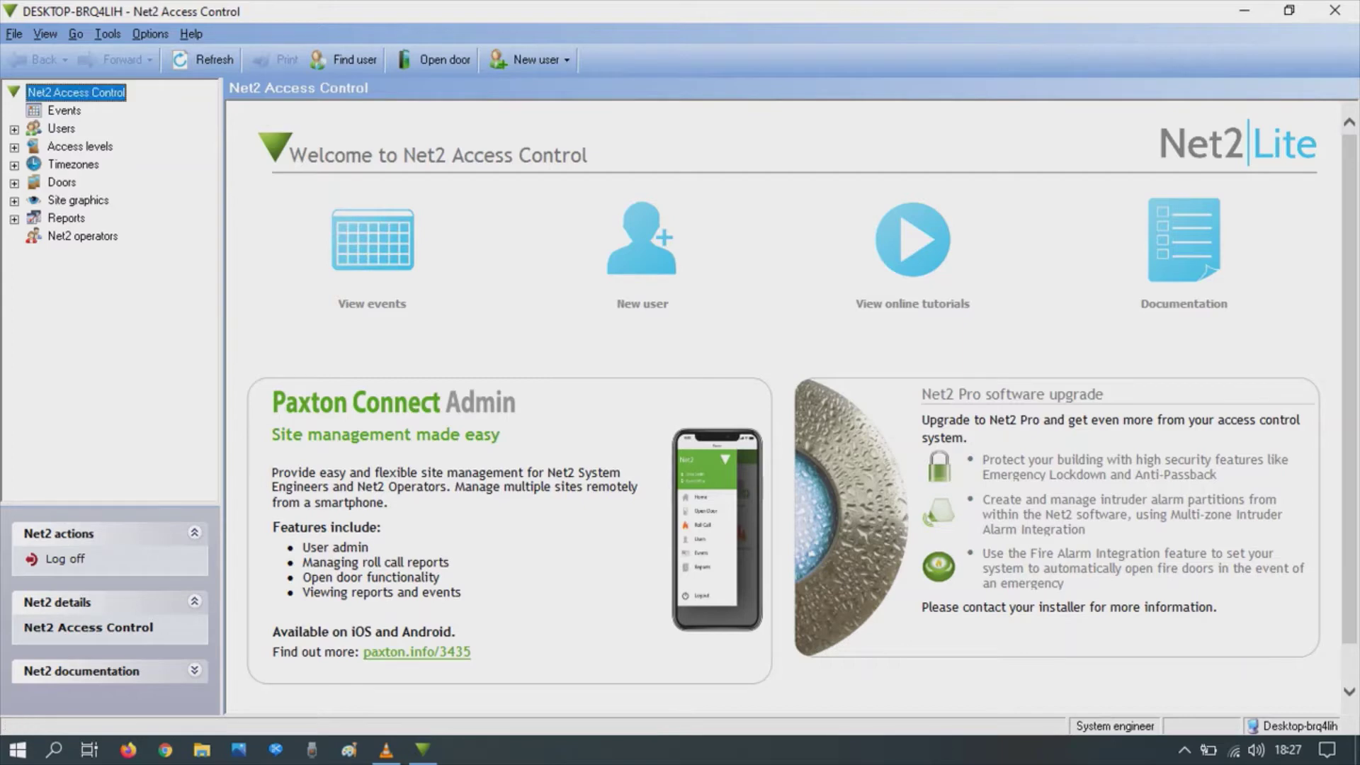
{"action": "left_click", "coordinate": [62, 182]}
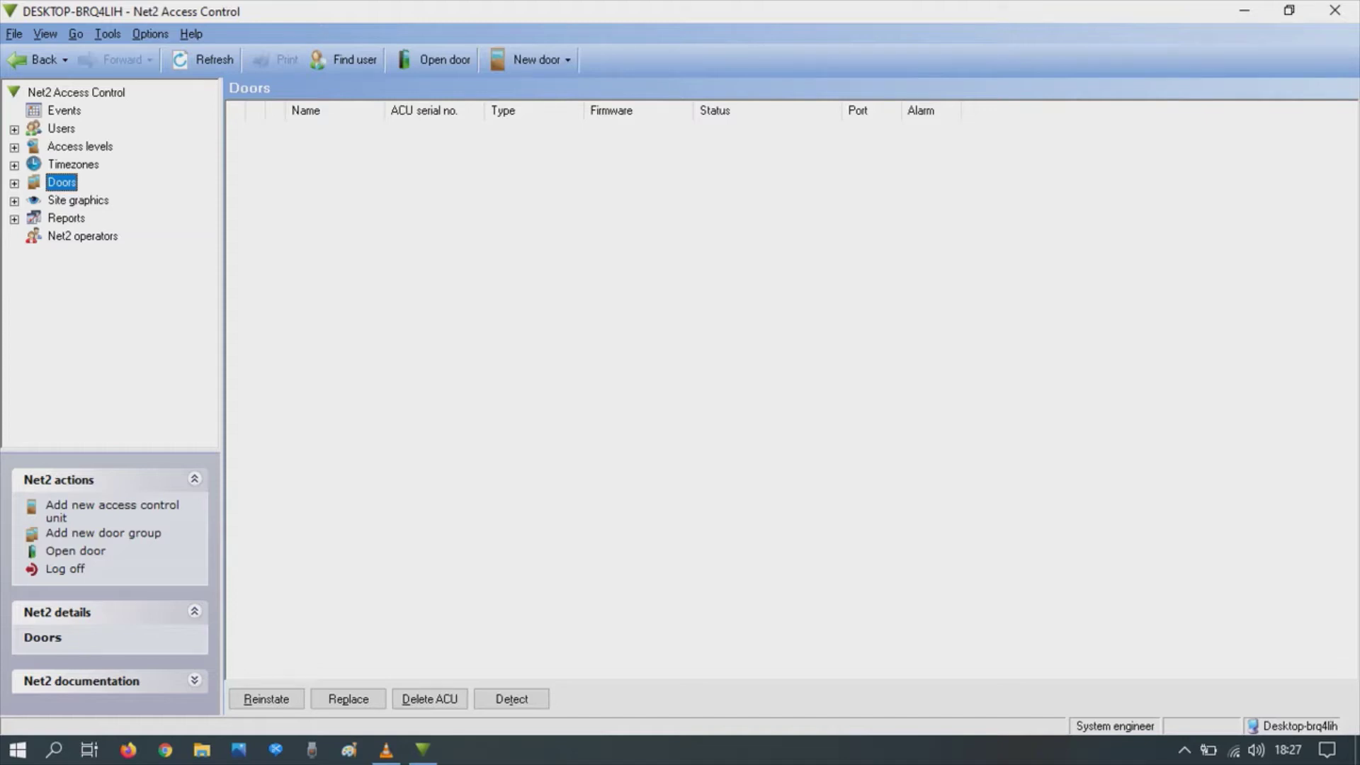
Step: Expand the Net2 Access Control folder in the Start menu's All apps list
{"action": "left_click", "coordinate": [17, 750]}
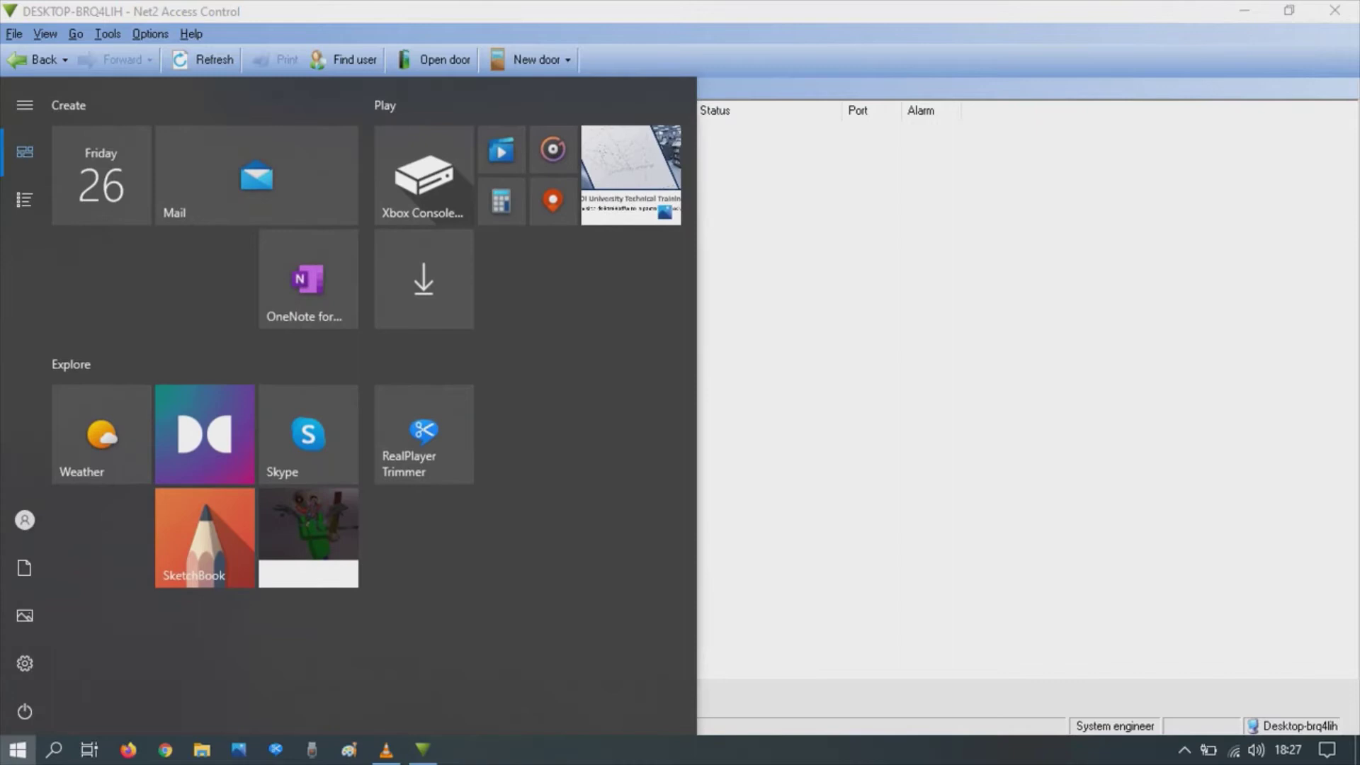
{"action": "left_click", "coordinate": [25, 200]}
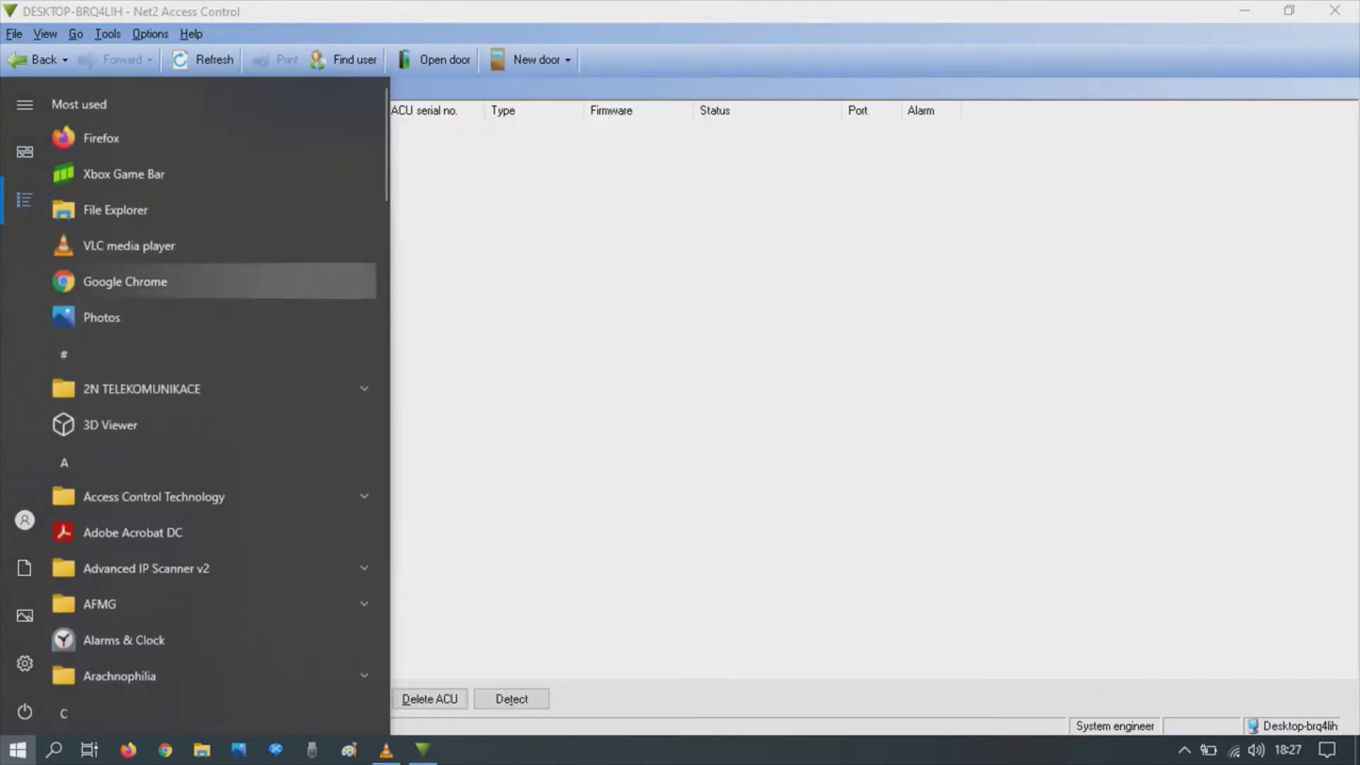
{"action": "scroll", "coordinate": [213, 284], "scroll_direction": "down", "scroll_amount": 10}
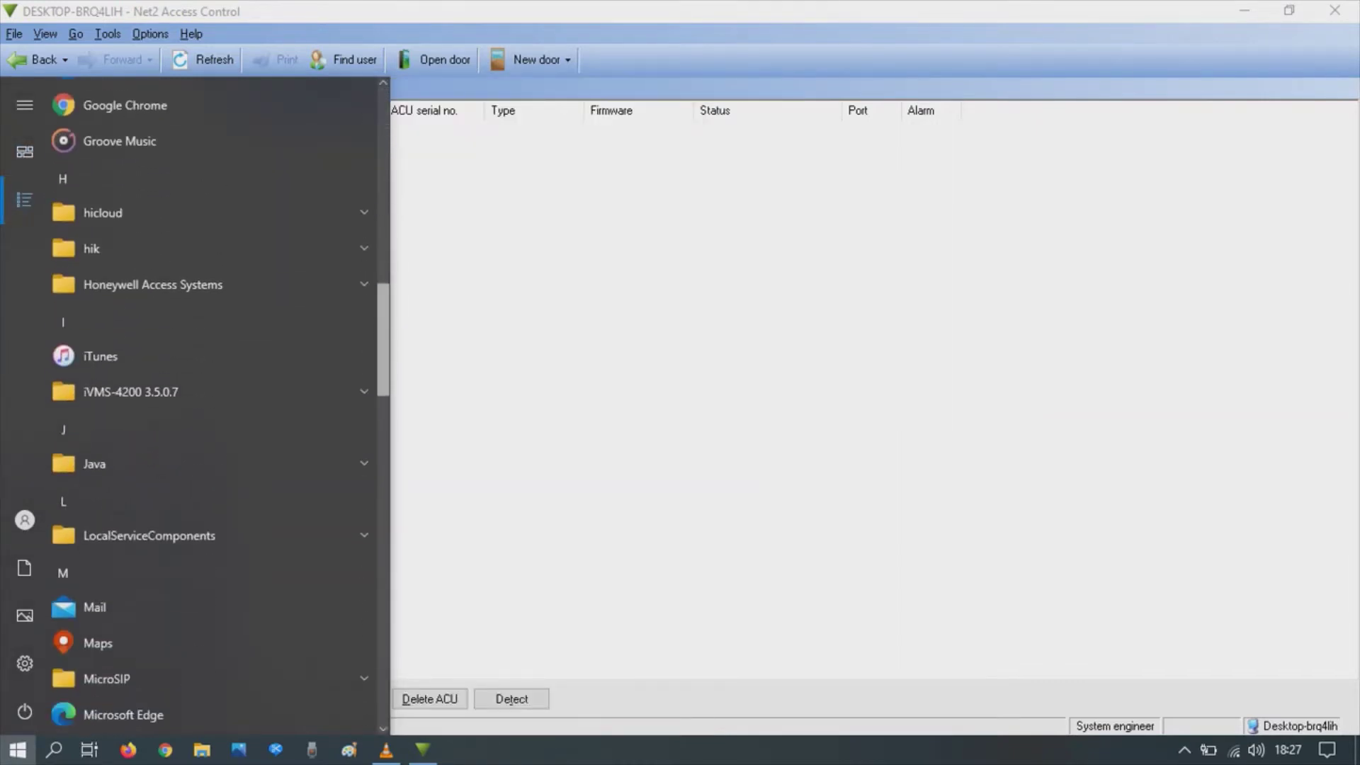
{"action": "scroll", "coordinate": [213, 404], "scroll_direction": "down", "scroll_amount": 11}
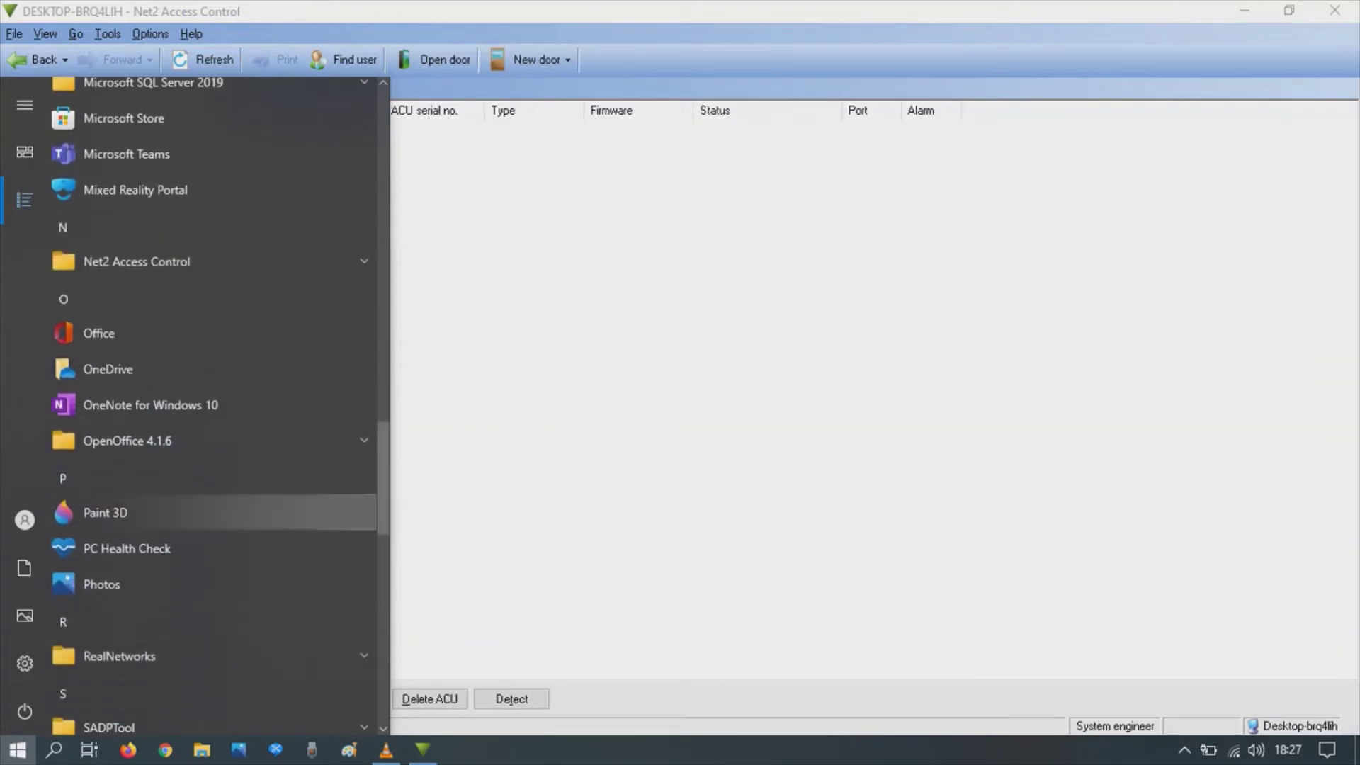
{"action": "left_click", "coordinate": [212, 261]}
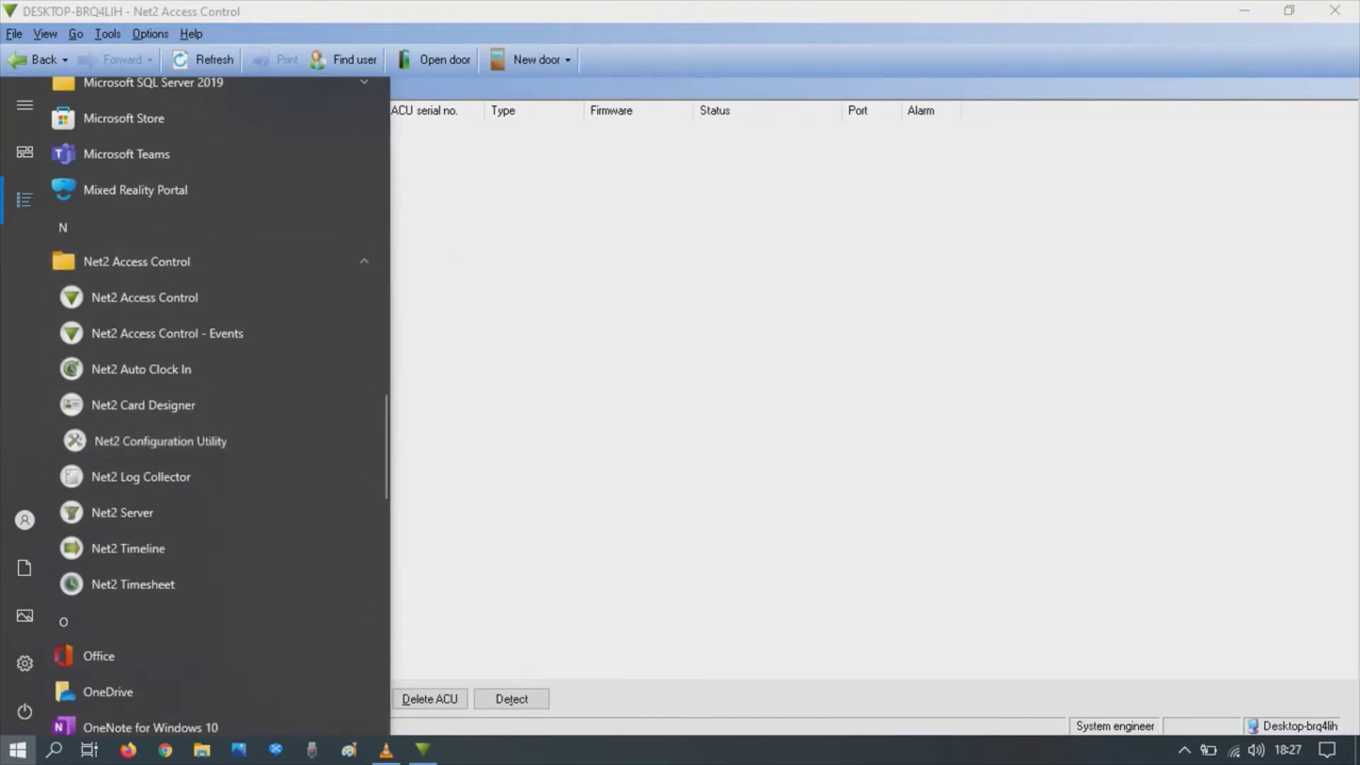
Step: Launch the Net2 Configuration Utility and log on with the server configuration password
{"action": "left_click", "coordinate": [159, 440]}
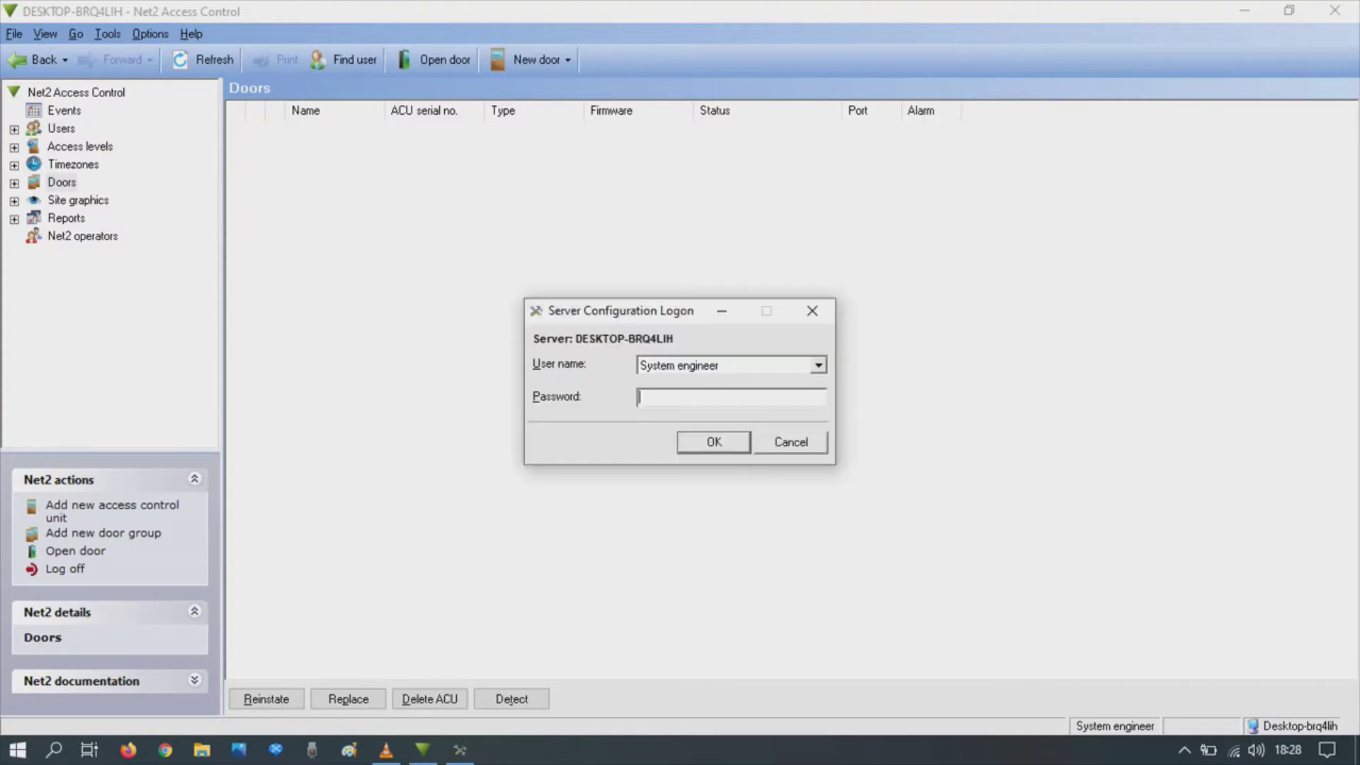
{"action": "key", "text": "Return"}
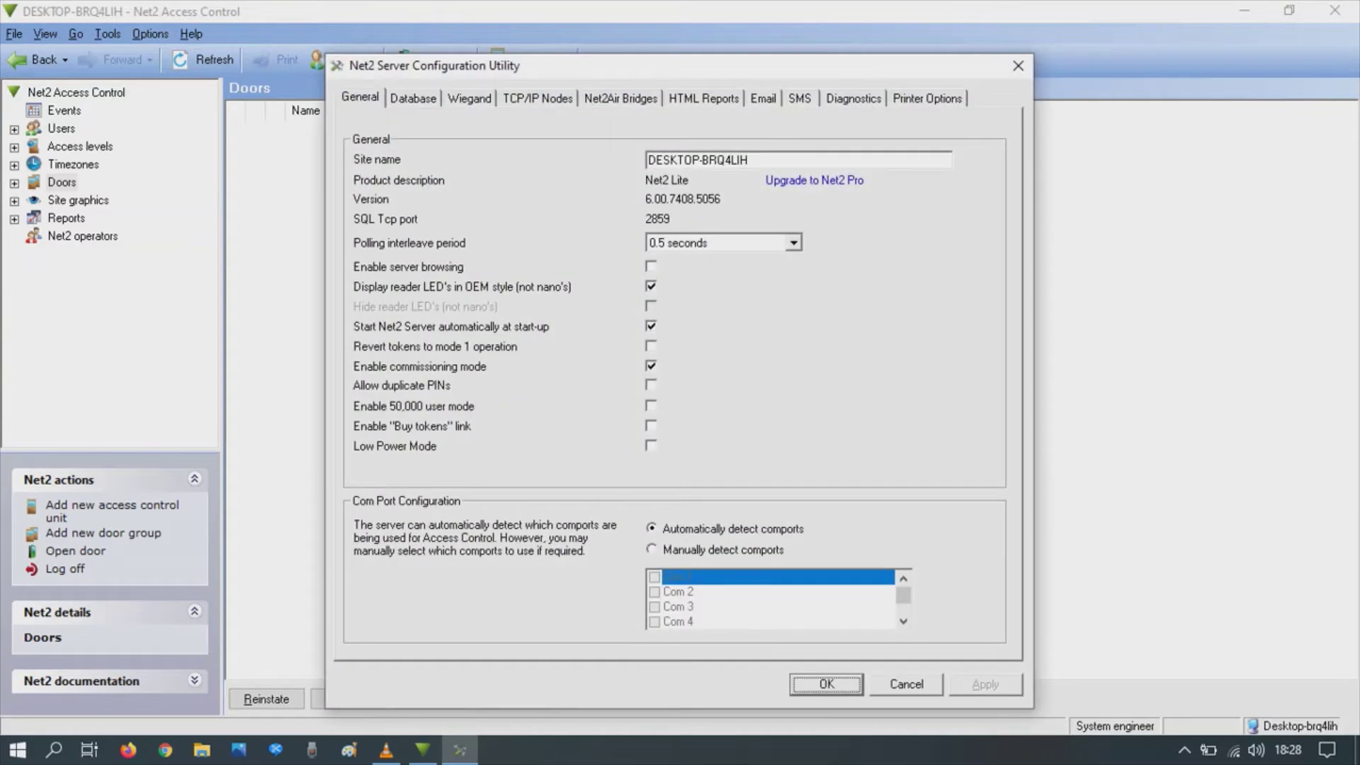
Step: Detect TCP/IP nodes and select Net2 plus node 00-0B-D6-3D-EF-A6 at 192.168.1.106
{"action": "left_click", "coordinate": [538, 98]}
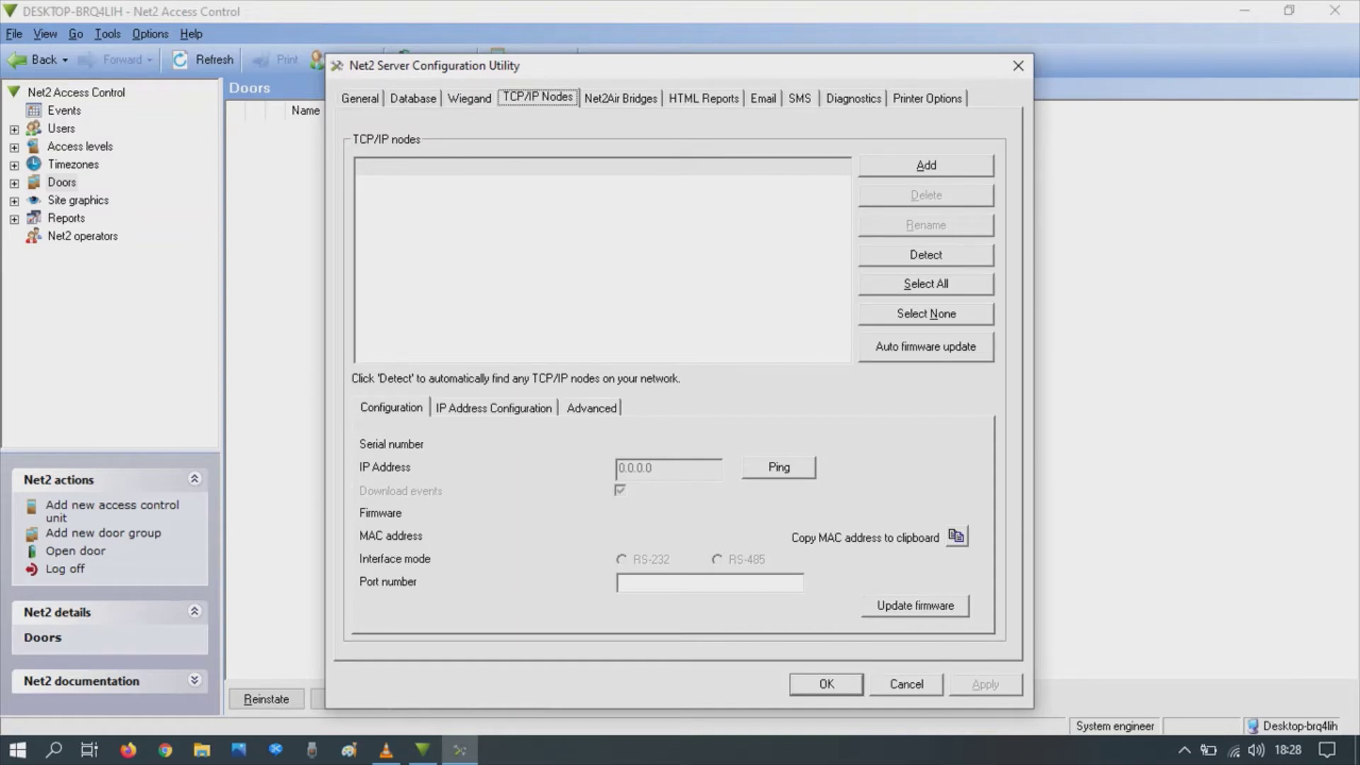
{"action": "left_click", "coordinate": [926, 255]}
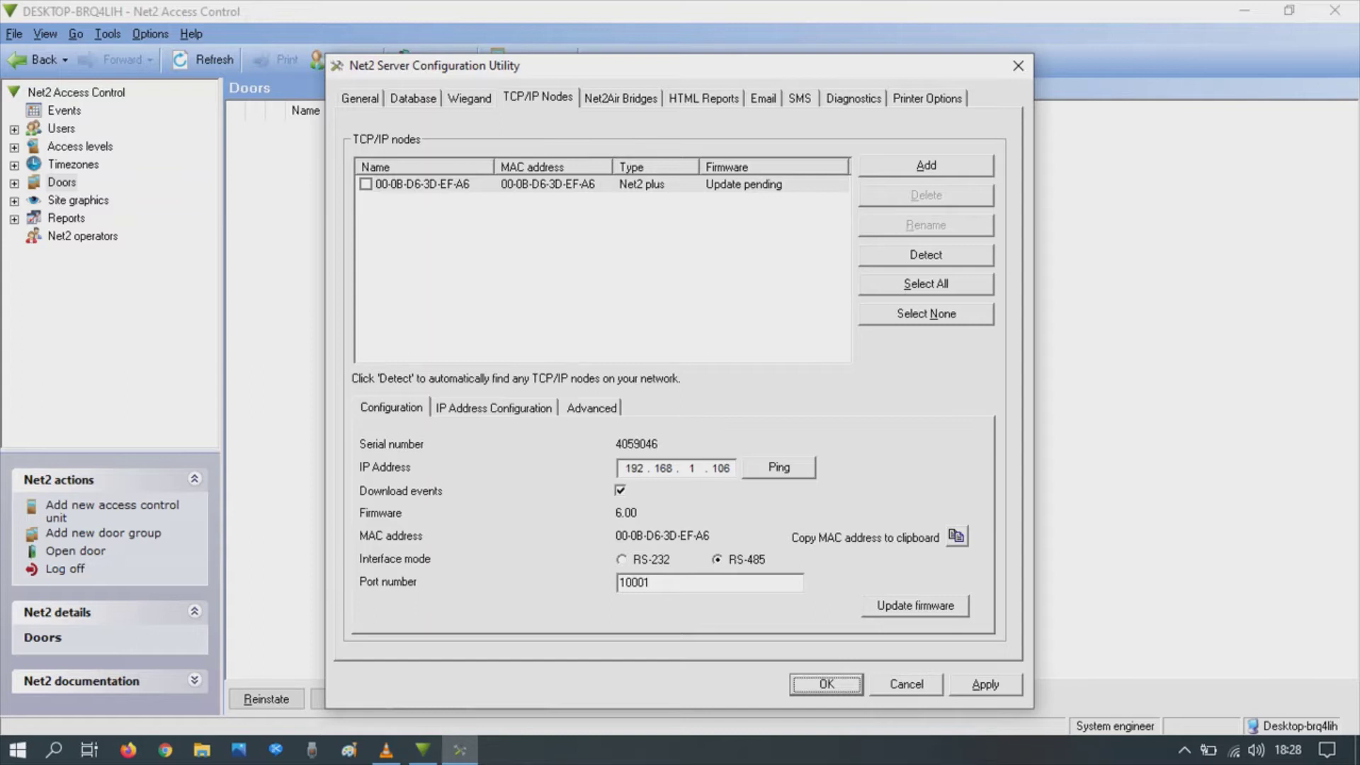
{"action": "left_click", "coordinate": [635, 469]}
{"action": "left_click", "coordinate": [425, 184]}
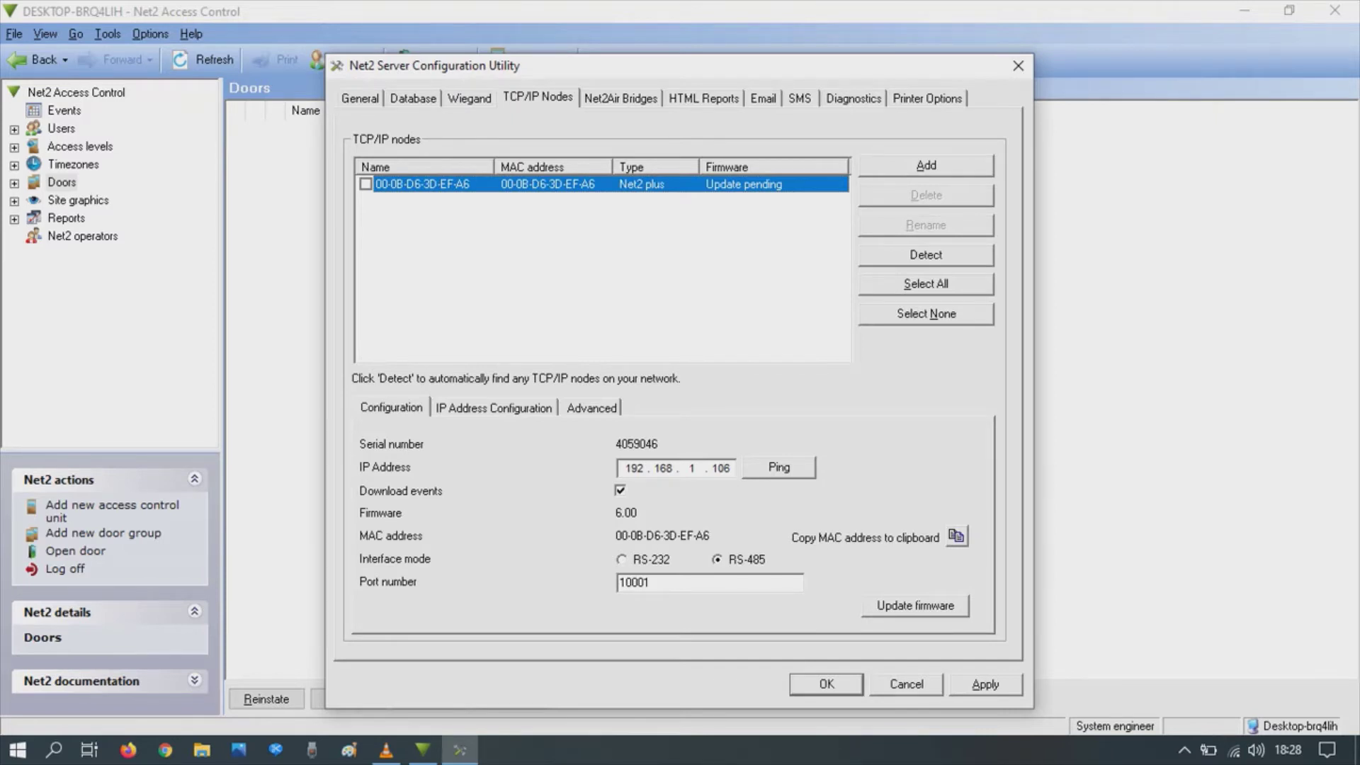
Step: Switch the node to the fixed IP address 192.168.1.109 and apply the change
{"action": "left_click", "coordinate": [494, 407]}
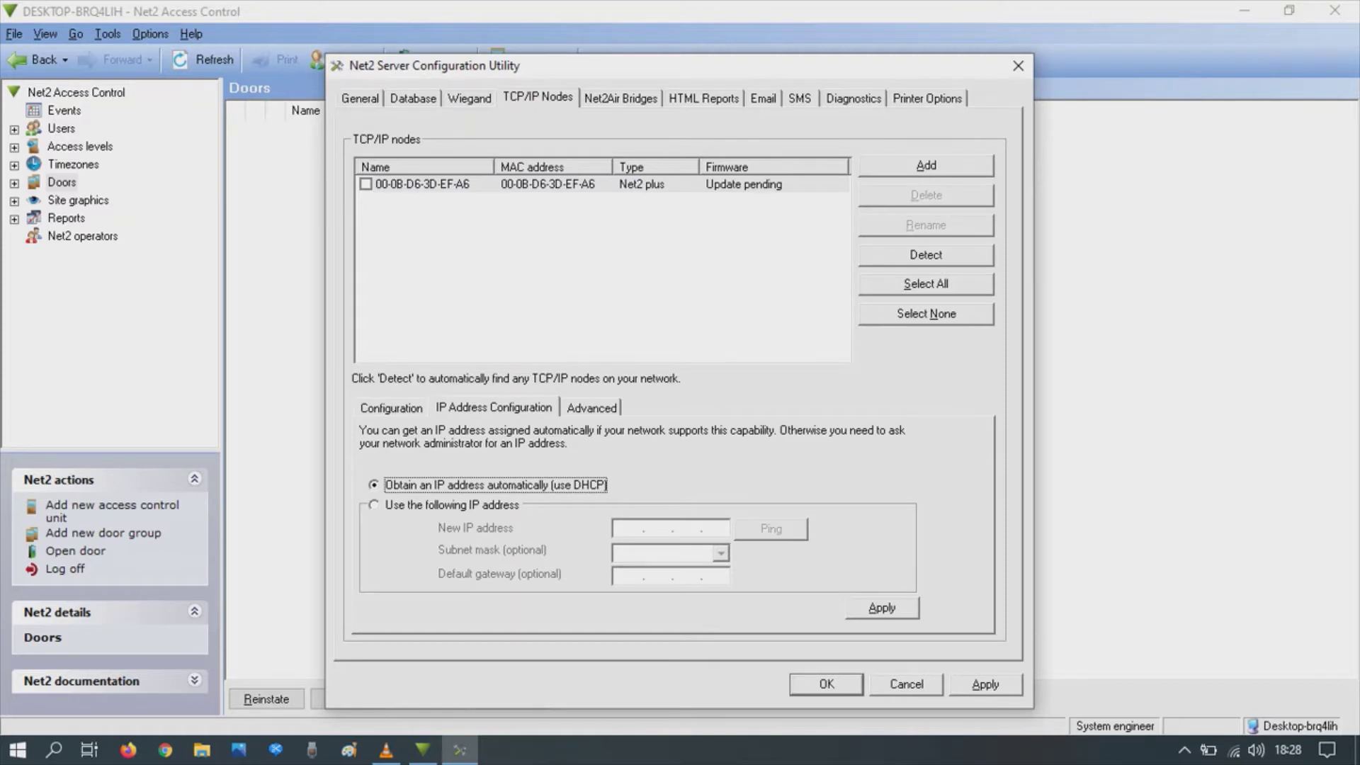
{"action": "key", "text": "Down"}
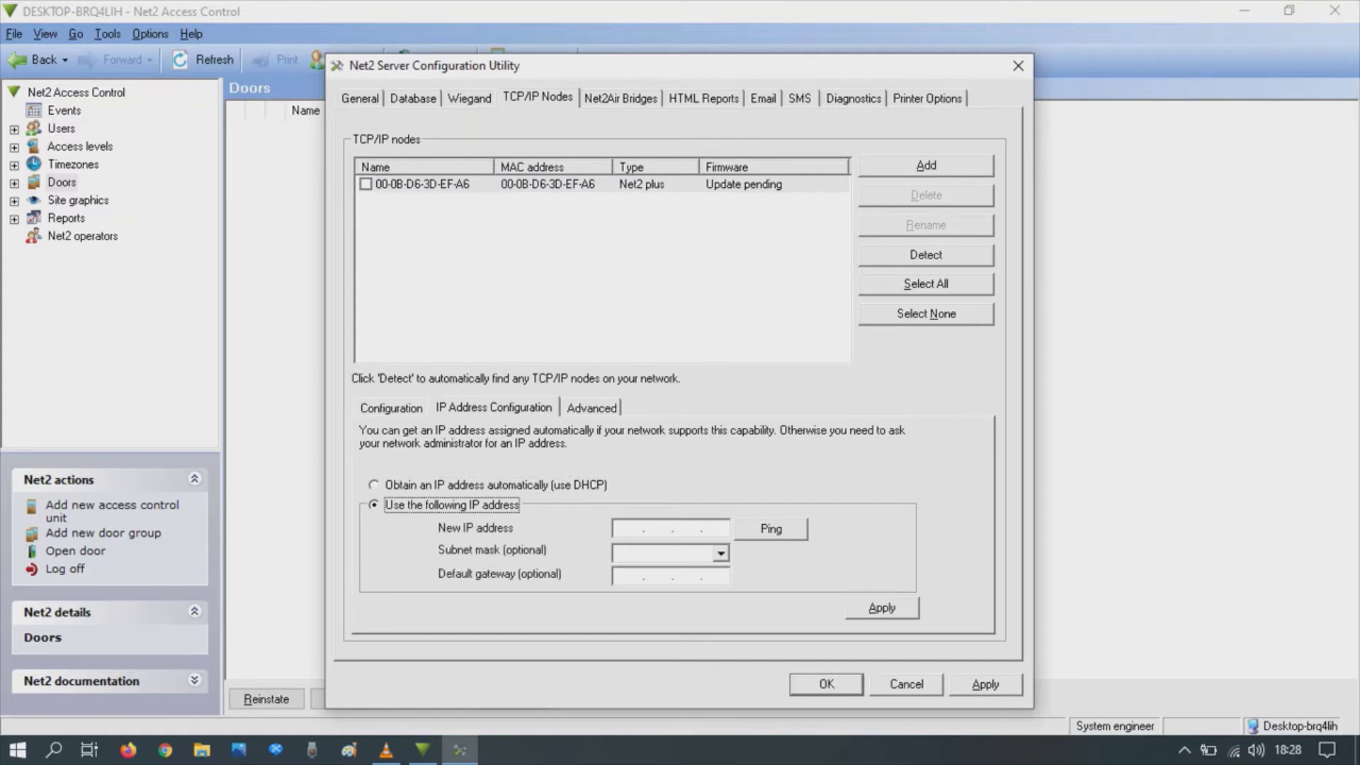
{"action": "left_click", "coordinate": [629, 528]}
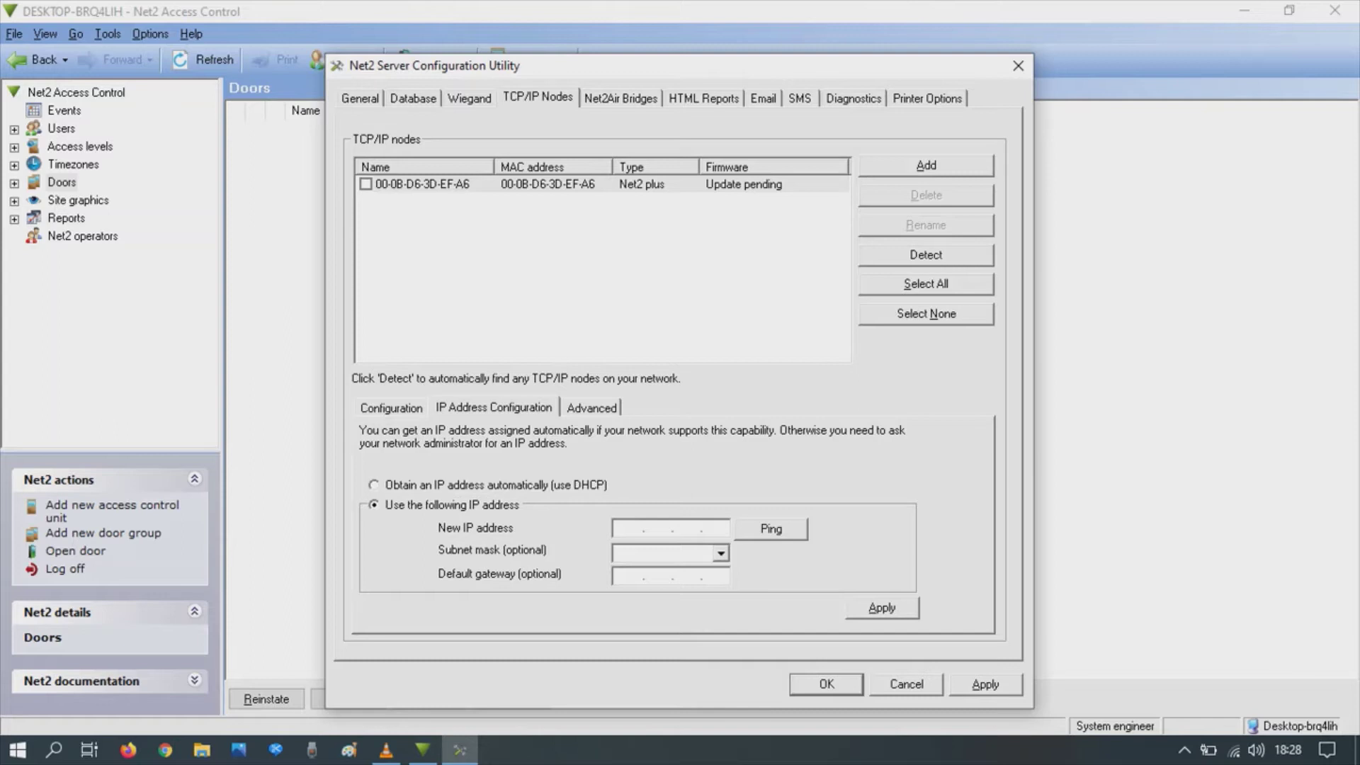
{"action": "type", "text": "192 . 168 . 1 ."}
{"action": "key", "text": "period"}
{"action": "type", "text": "109"}
{"action": "left_click", "coordinate": [882, 608]}
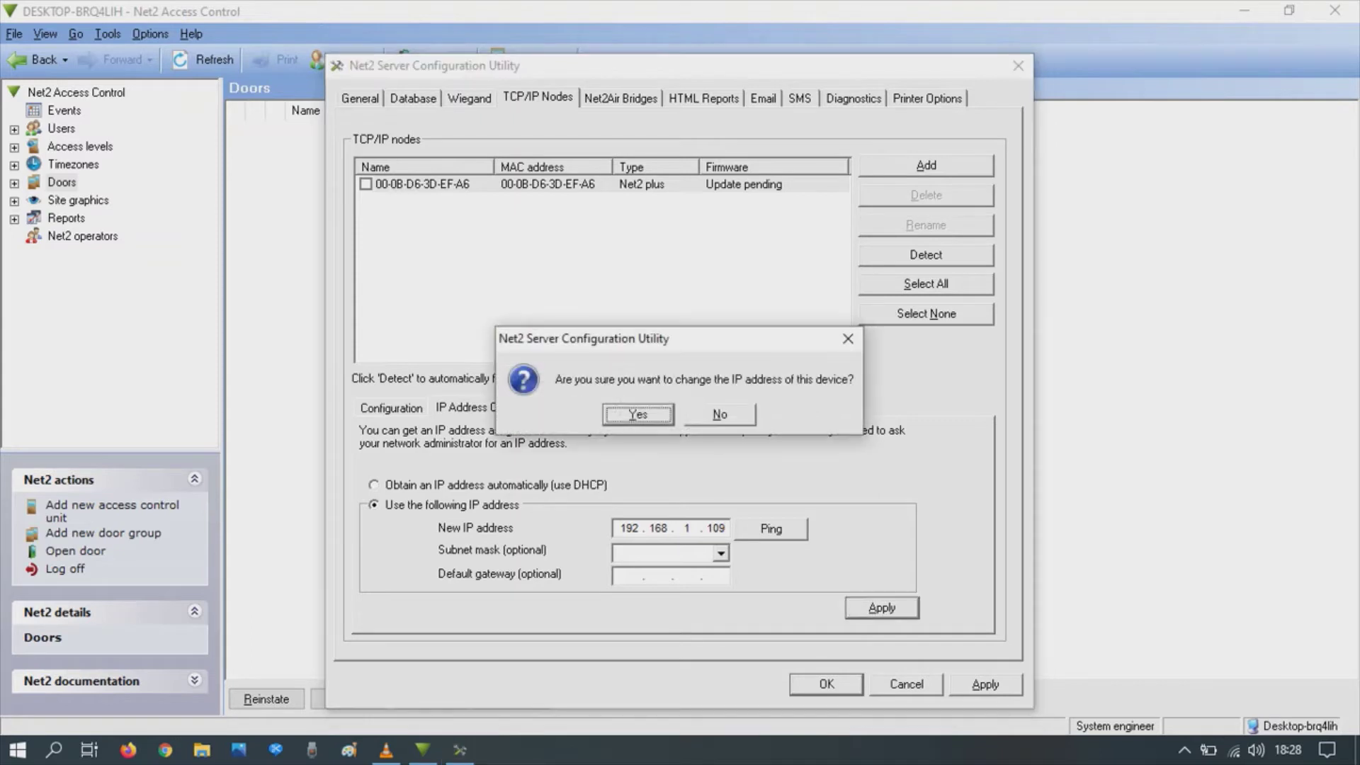
{"action": "key", "text": "Return"}
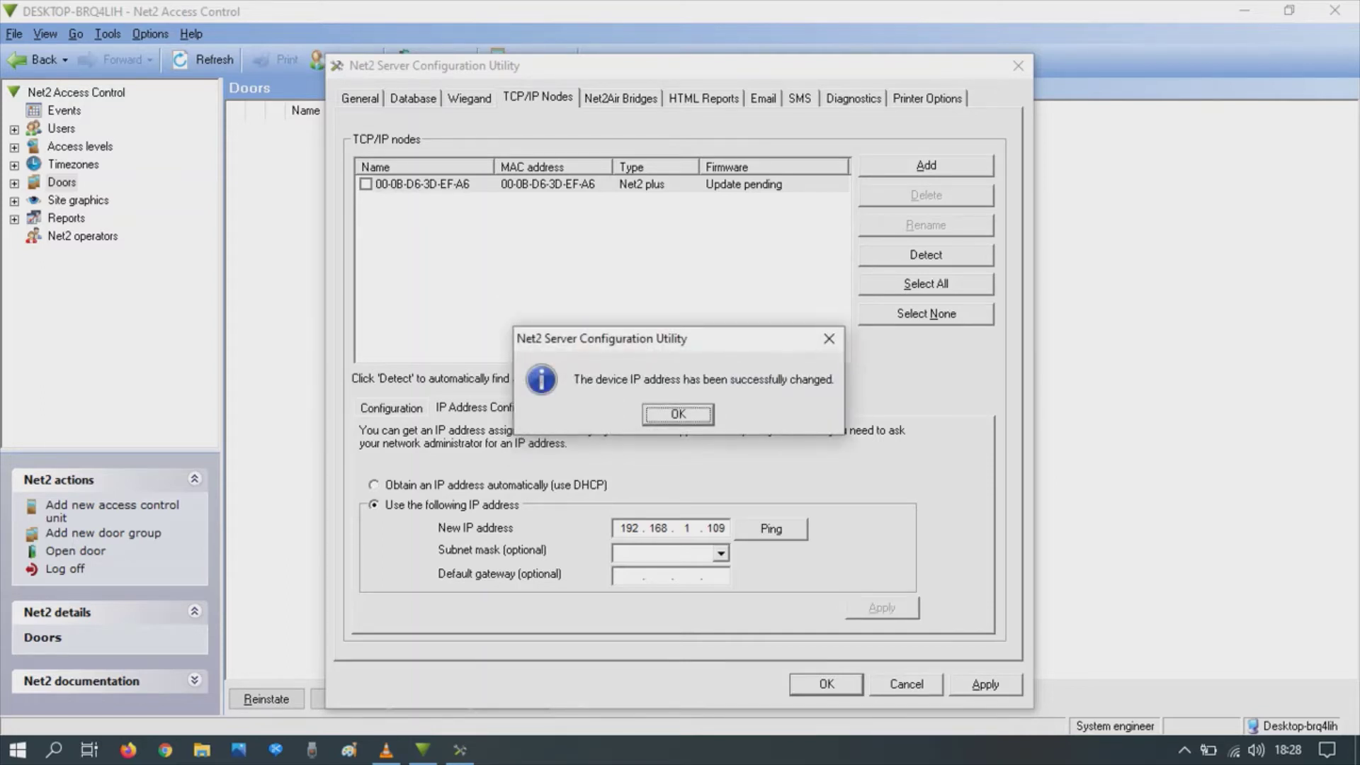
{"action": "key", "text": "Return"}
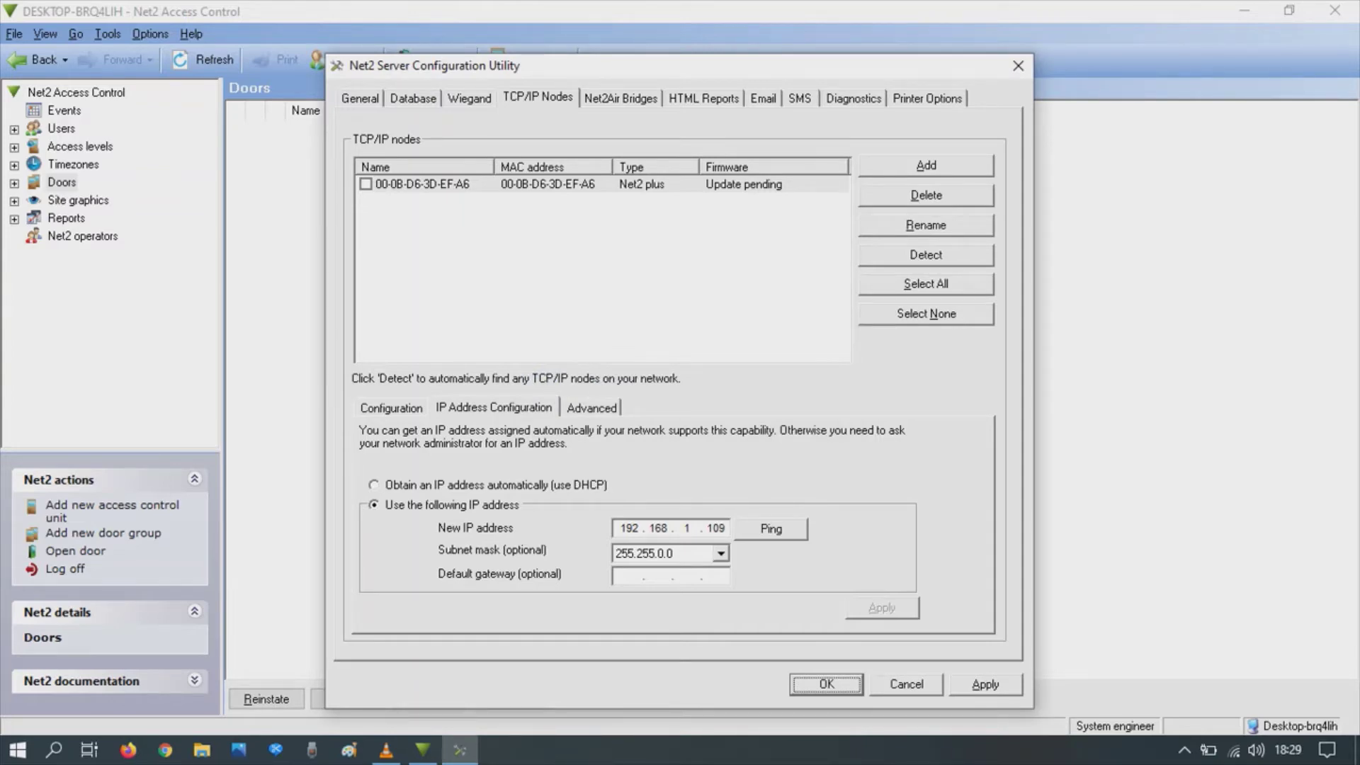
Step: Save the node change, restart Net2 Server, ping 192.168.1.109 successfully, and close the utility
{"action": "key", "text": "Return"}
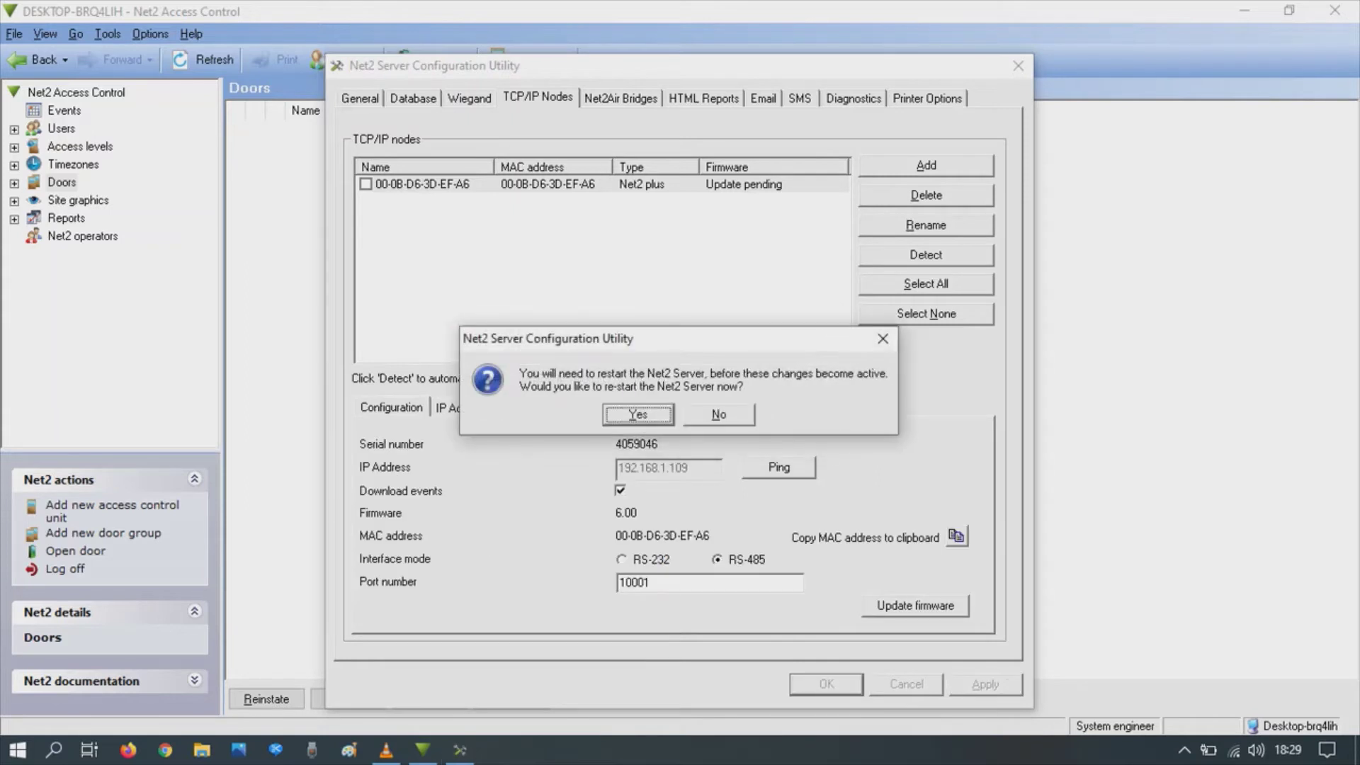
{"action": "key", "text": "Return"}
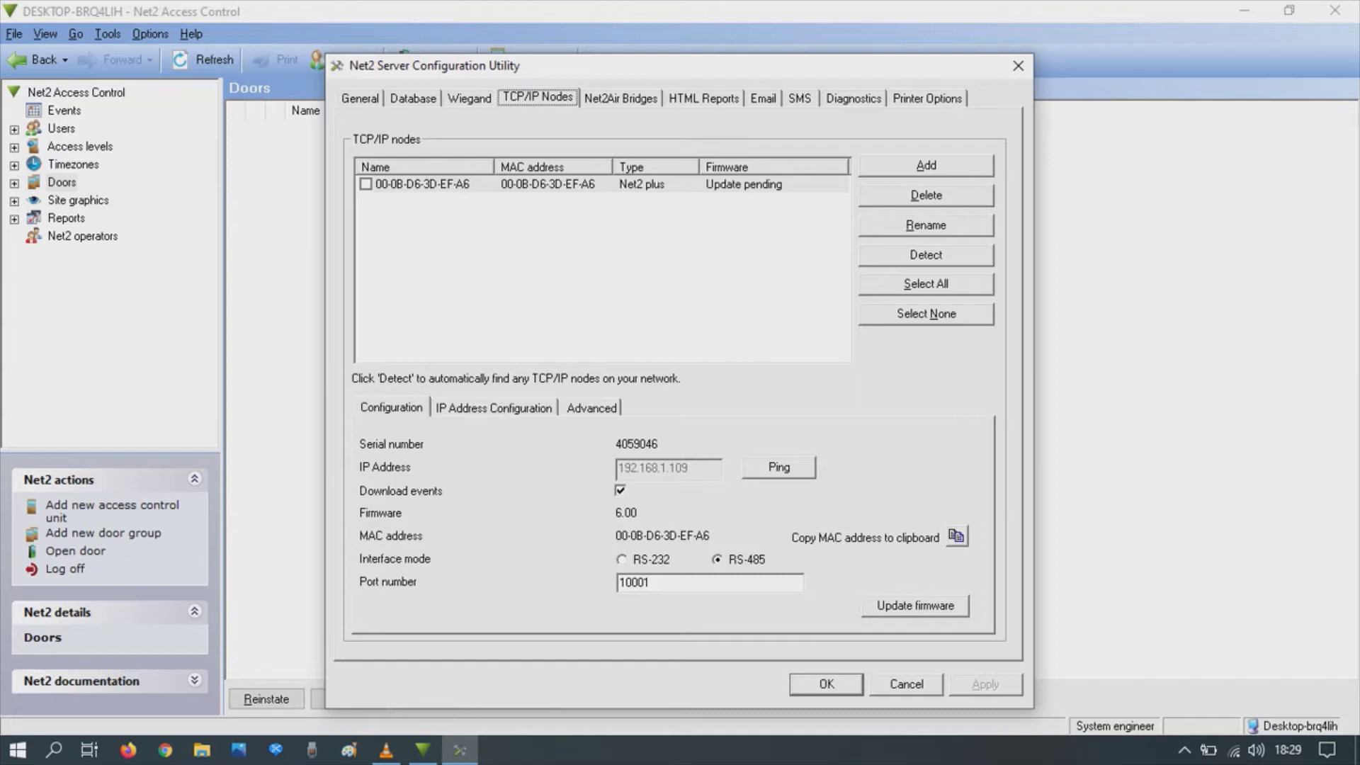
{"action": "left_click", "coordinate": [779, 467]}
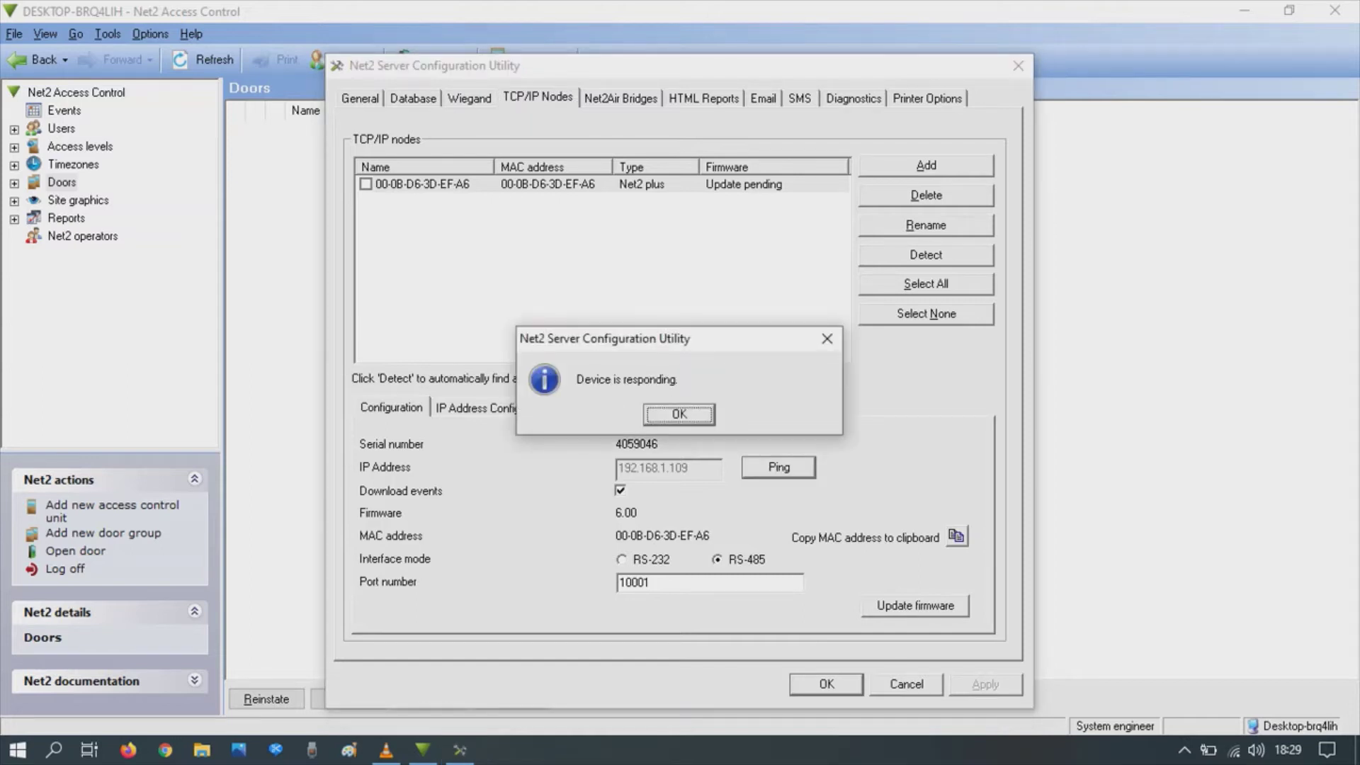
{"action": "key", "text": "Return"}
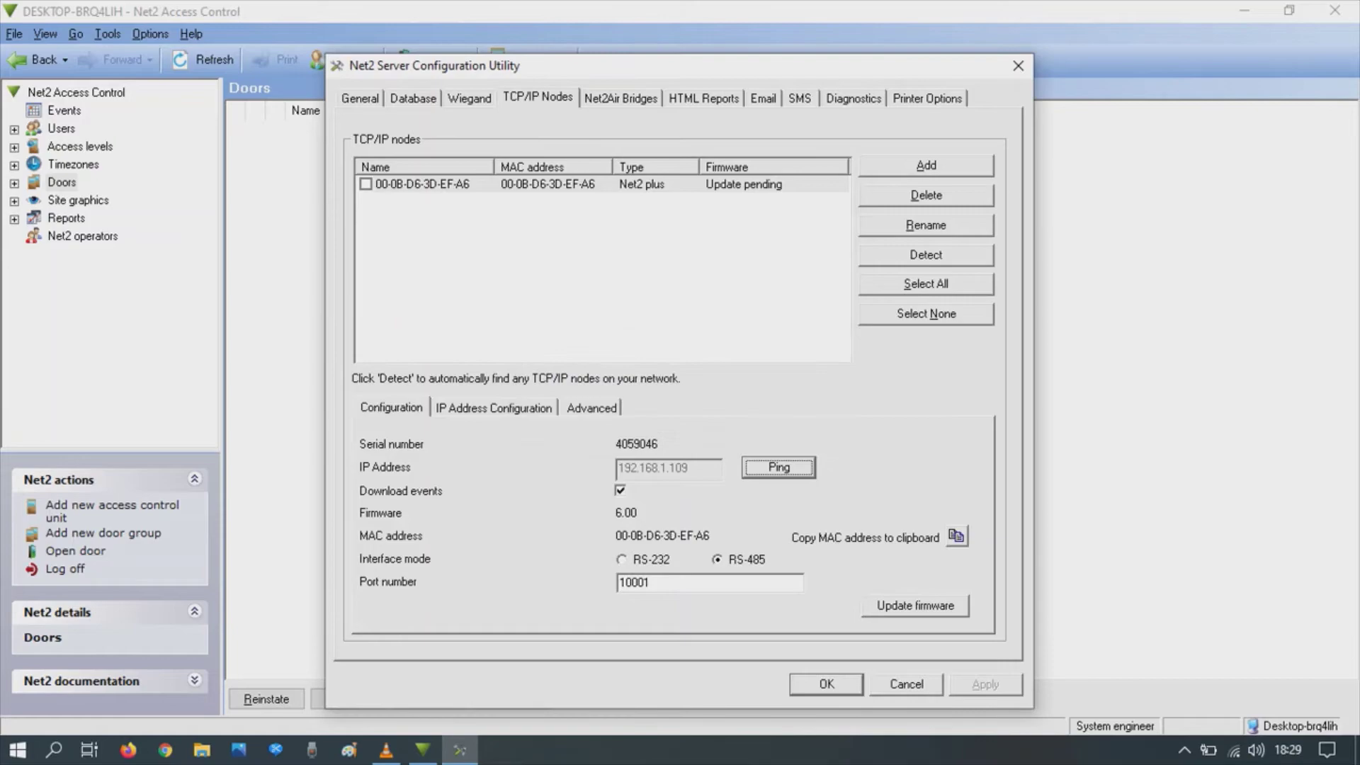
{"action": "key", "text": "Return"}
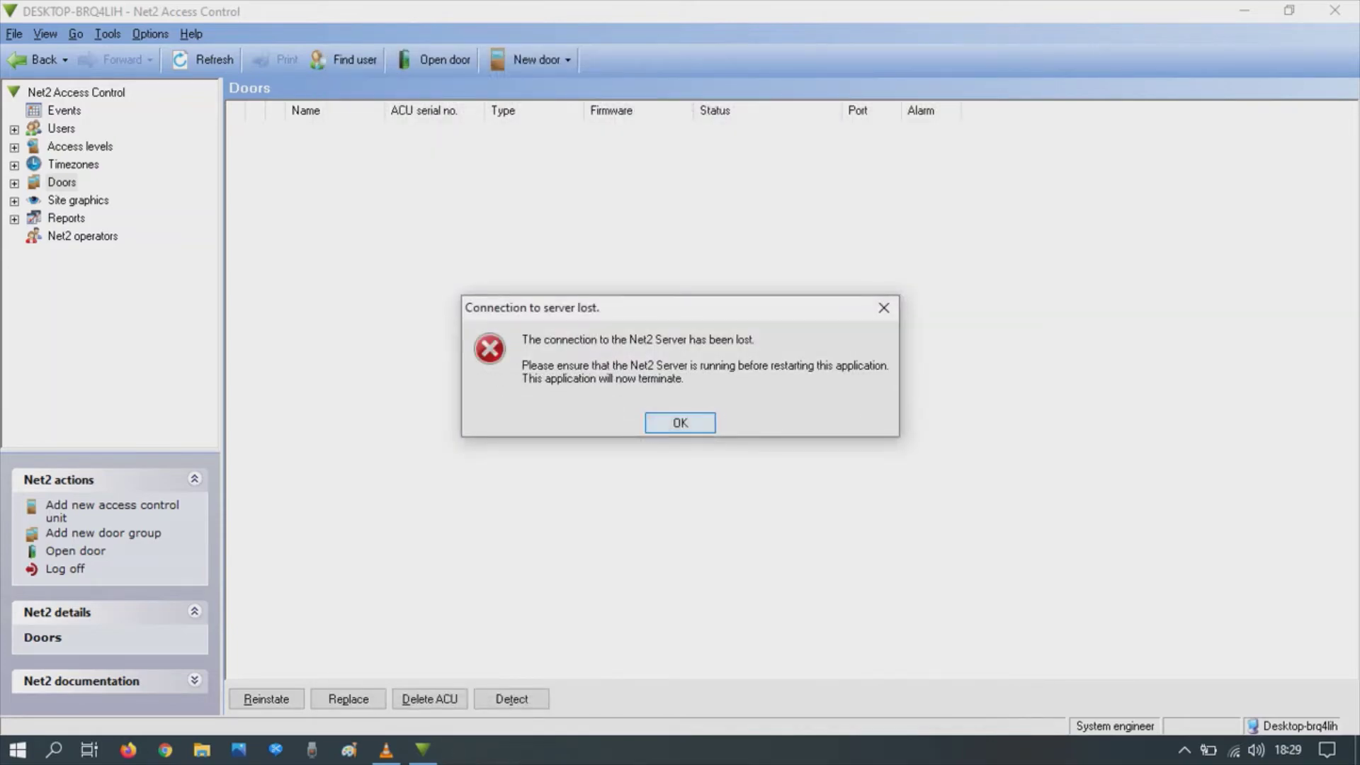
Step: Dismiss the connection-lost error, relaunch Net2 Access Control and enter the logon password
{"action": "key", "text": "Return"}
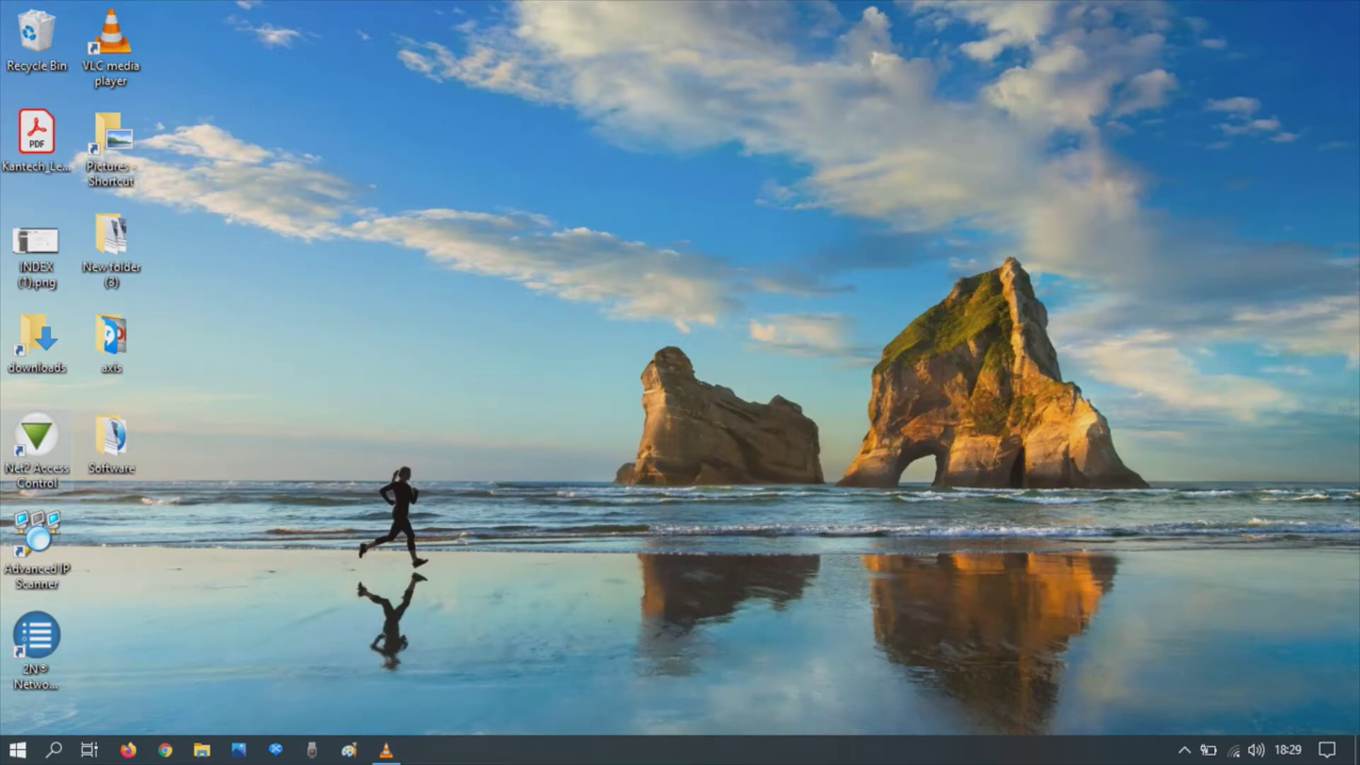
{"action": "double_click", "coordinate": [37, 439]}
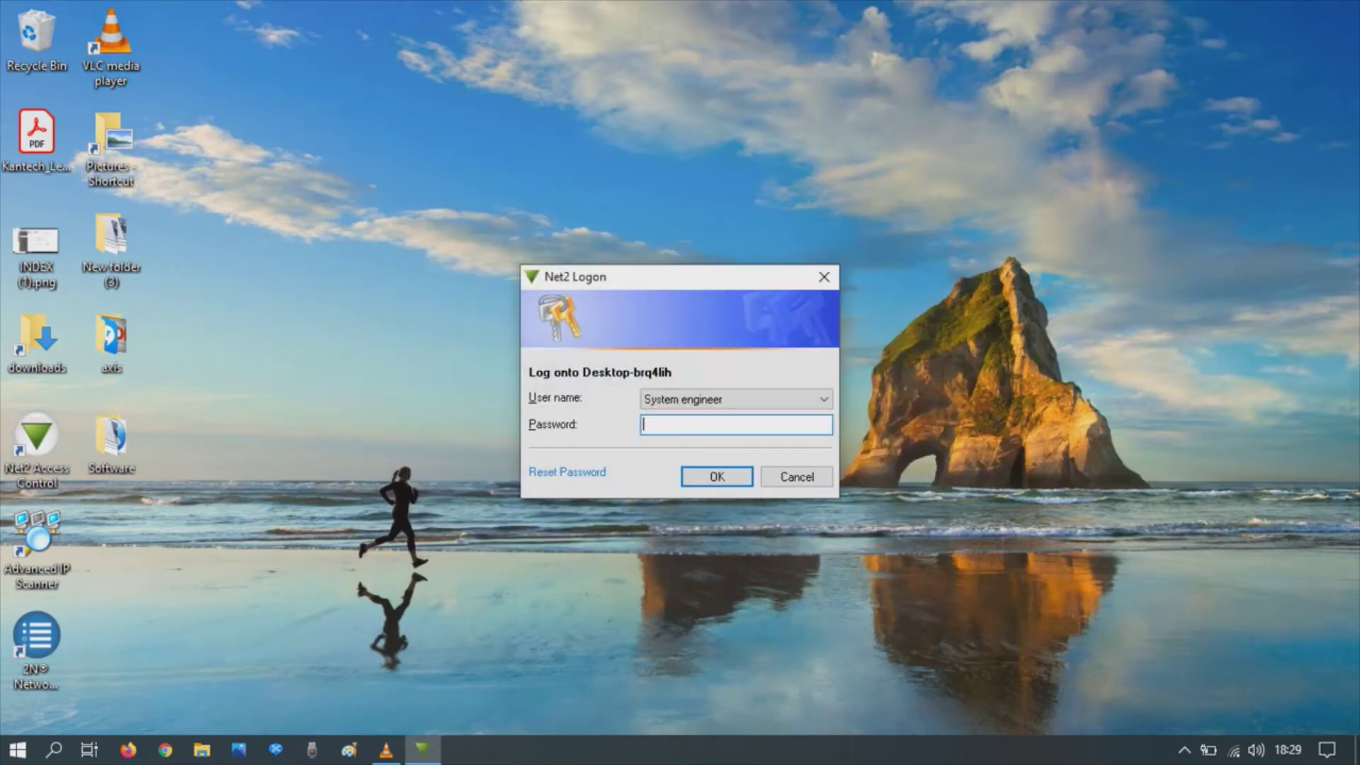
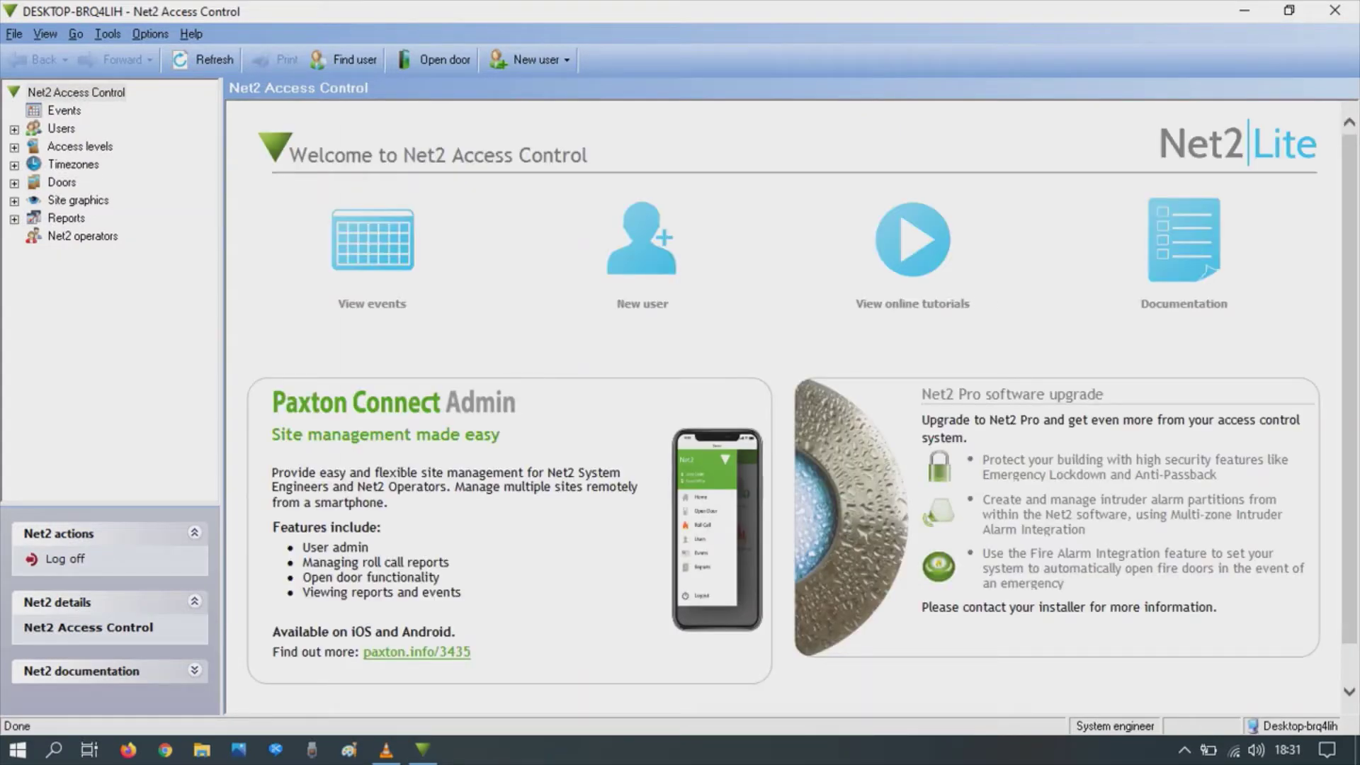
Step: Show the Doors list, select unit ACU:4059046 and begin adding a new access control unit
{"action": "left_click", "coordinate": [61, 182]}
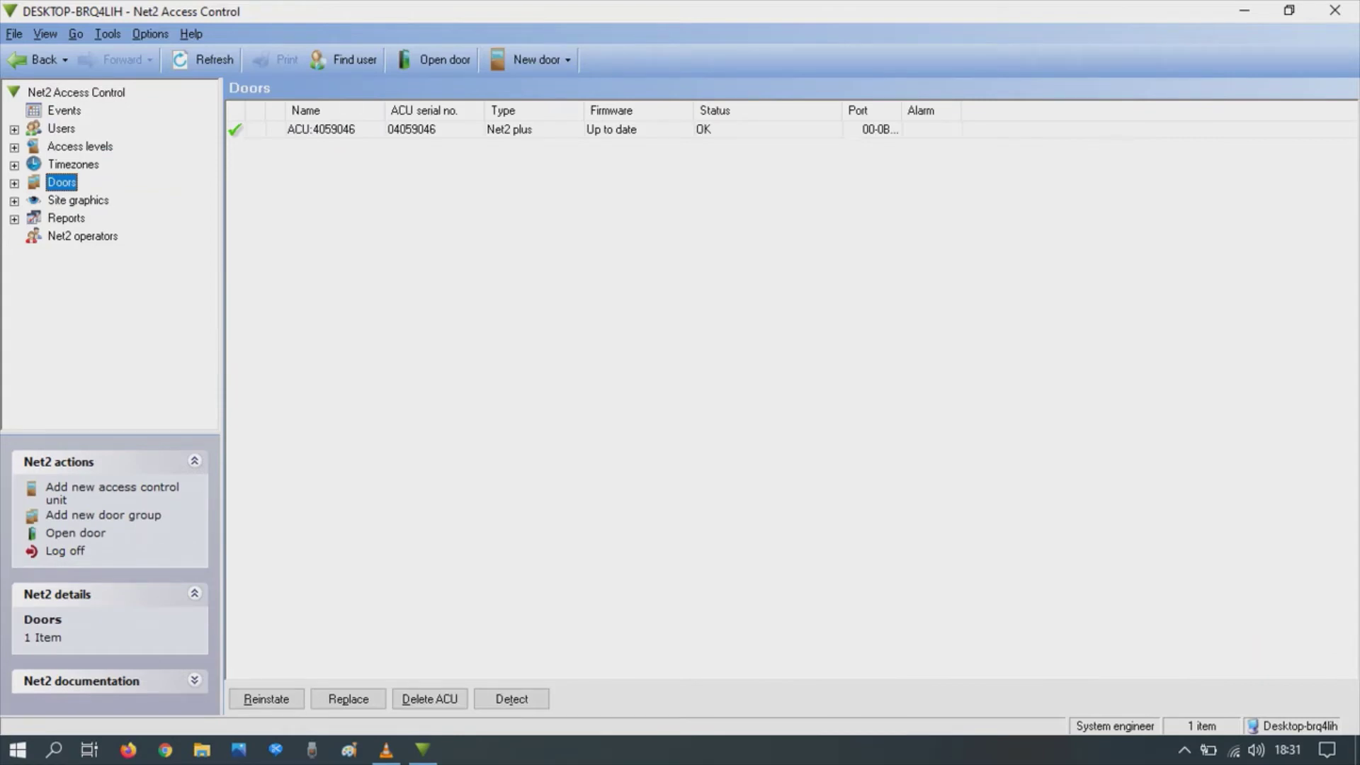
{"action": "left_click", "coordinate": [321, 129]}
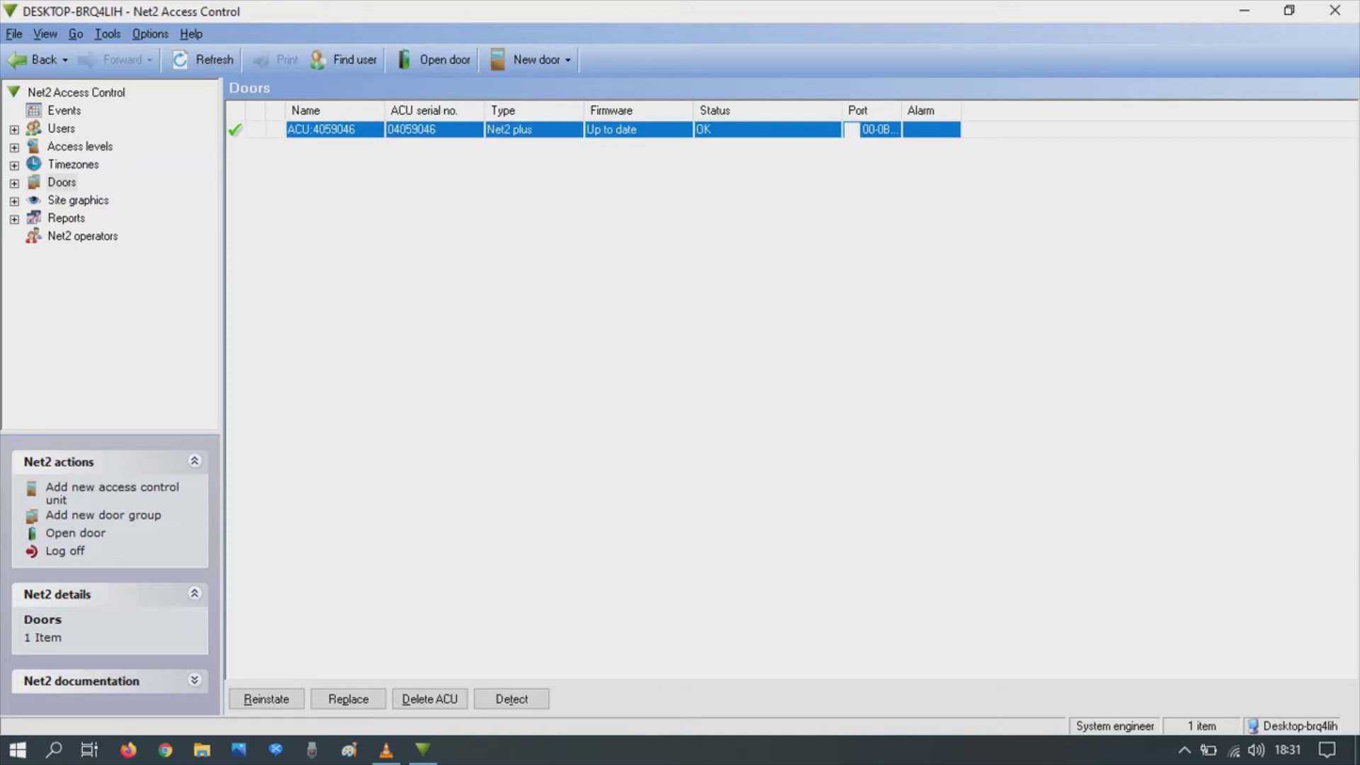
{"action": "left_click", "coordinate": [530, 60]}
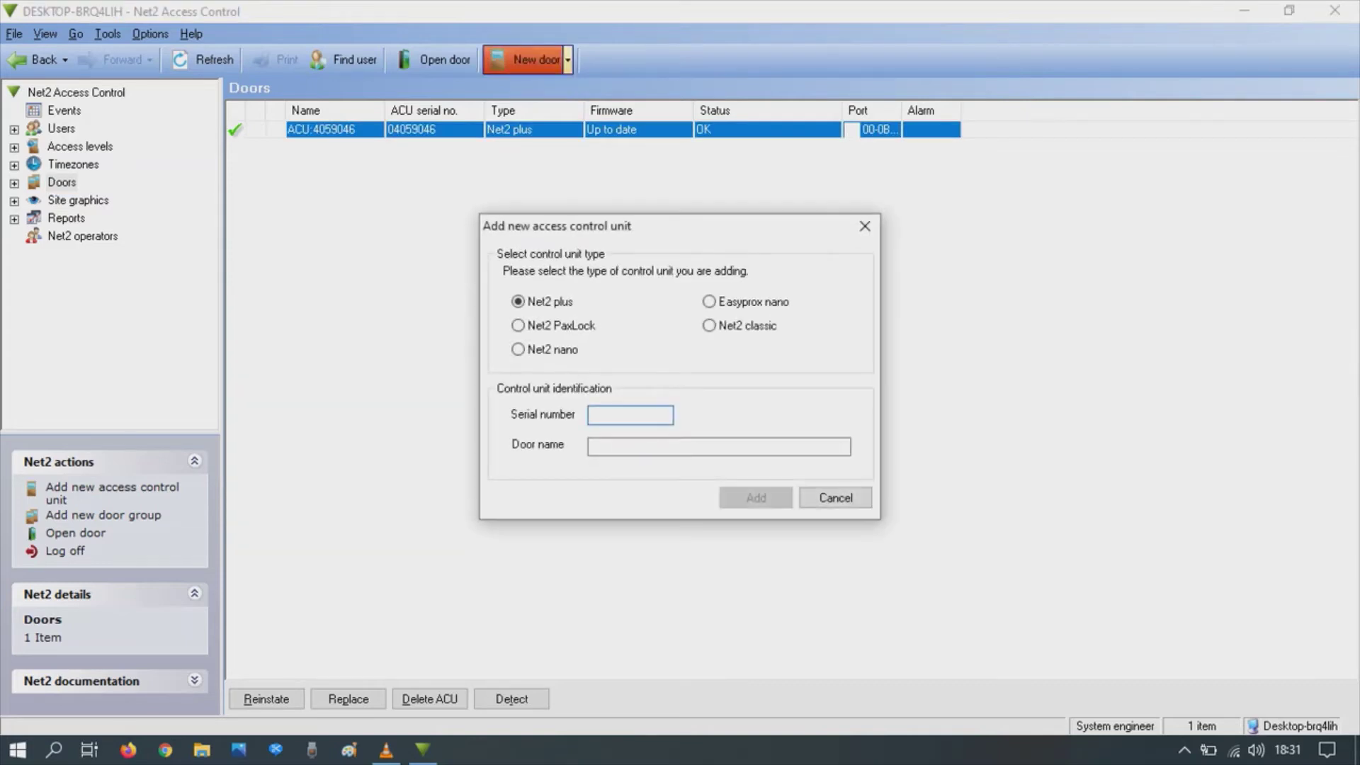
Step: Cancel the new-unit dialog and rename the ACU:4059046 door to 'Main door'
{"action": "left_click", "coordinate": [834, 497]}
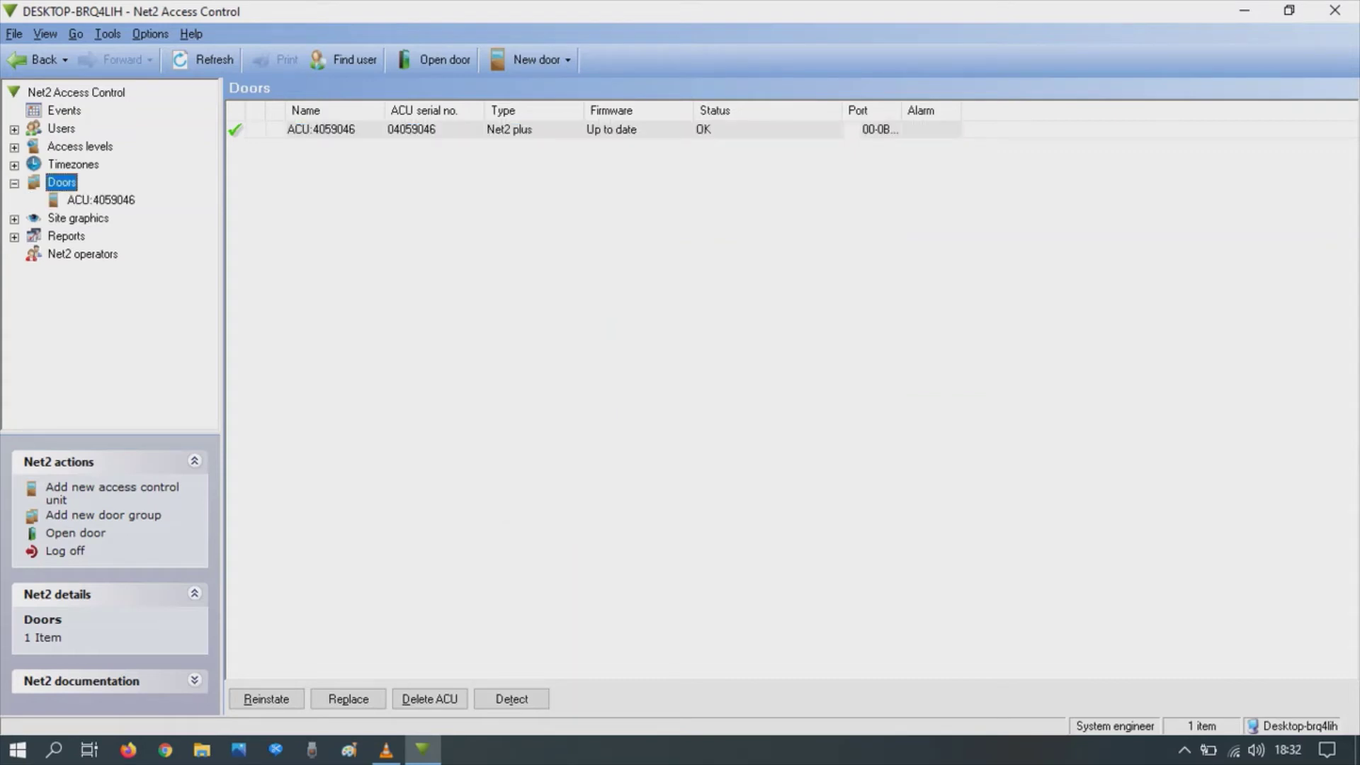
{"action": "left_click", "coordinate": [101, 199]}
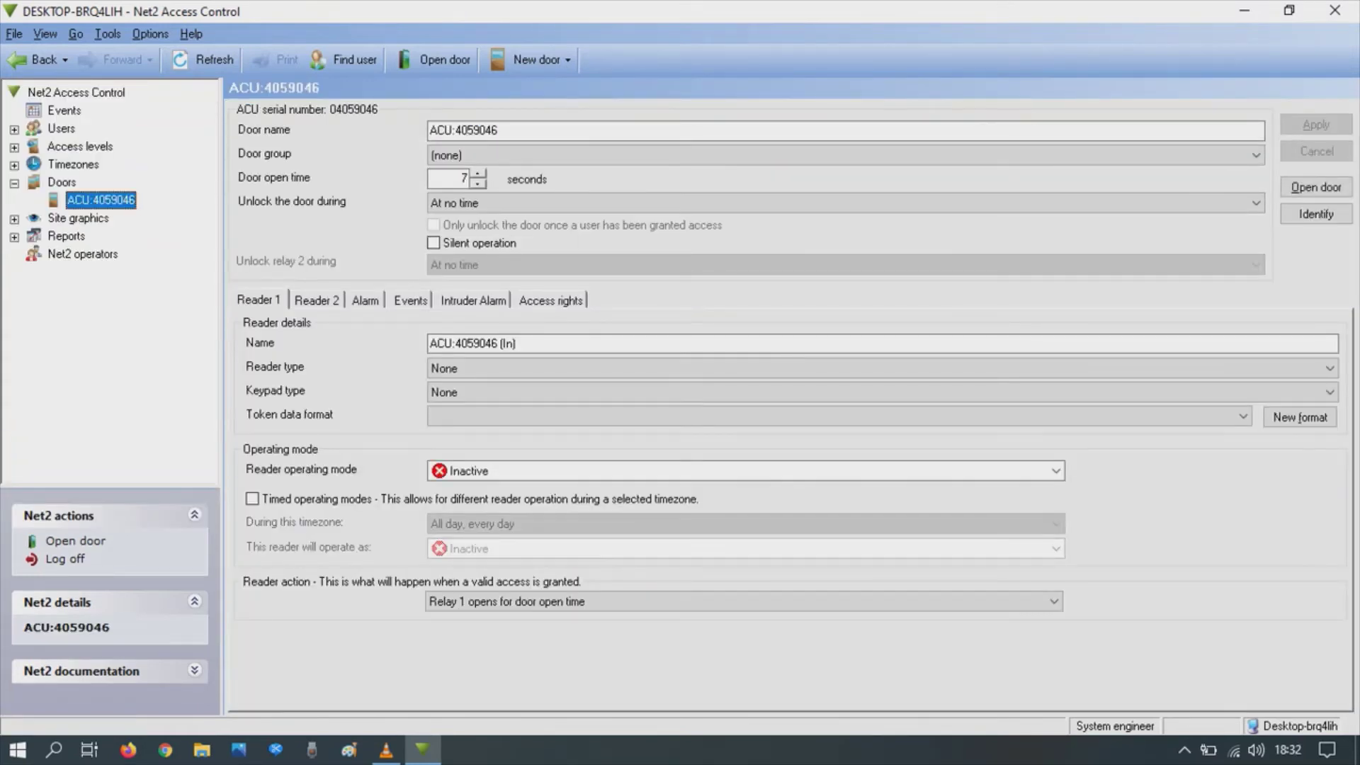
{"action": "key", "text": "Tab"}
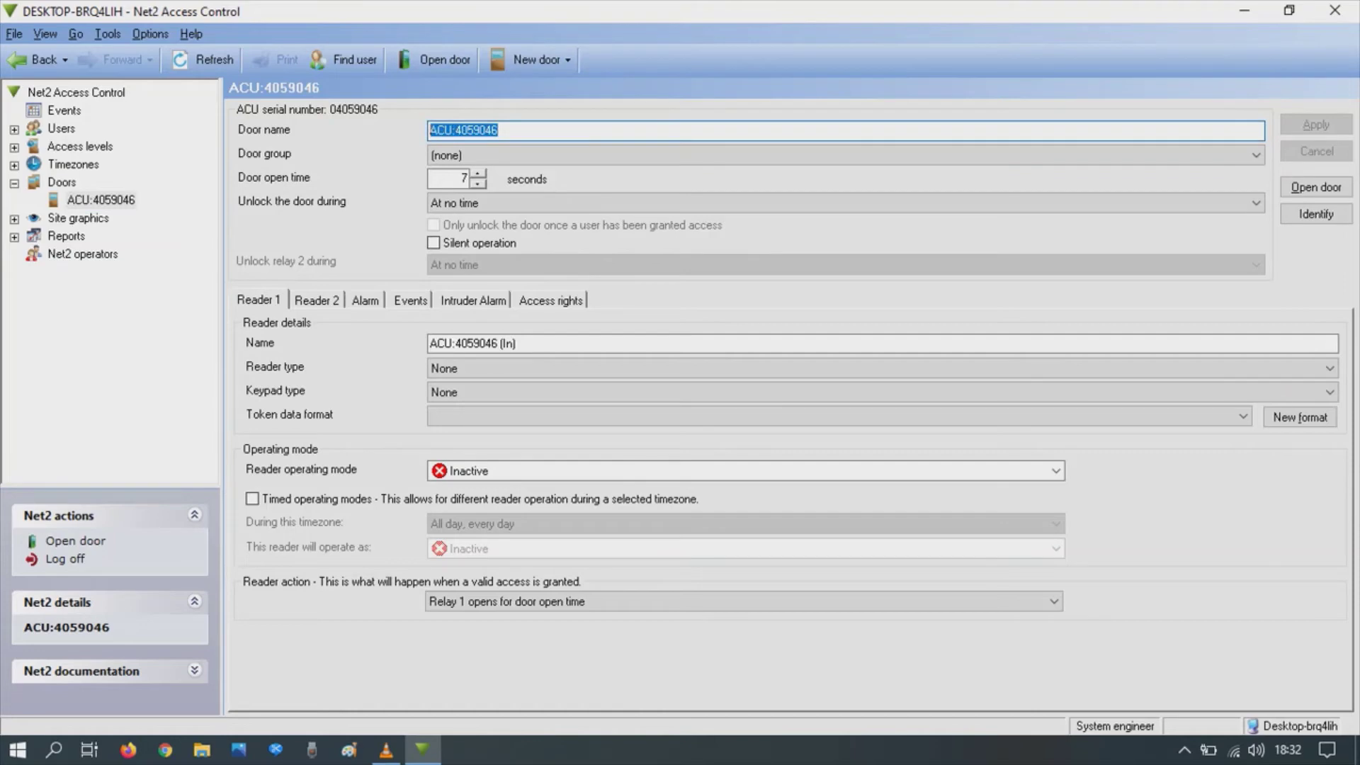
{"action": "type", "text": "M"}
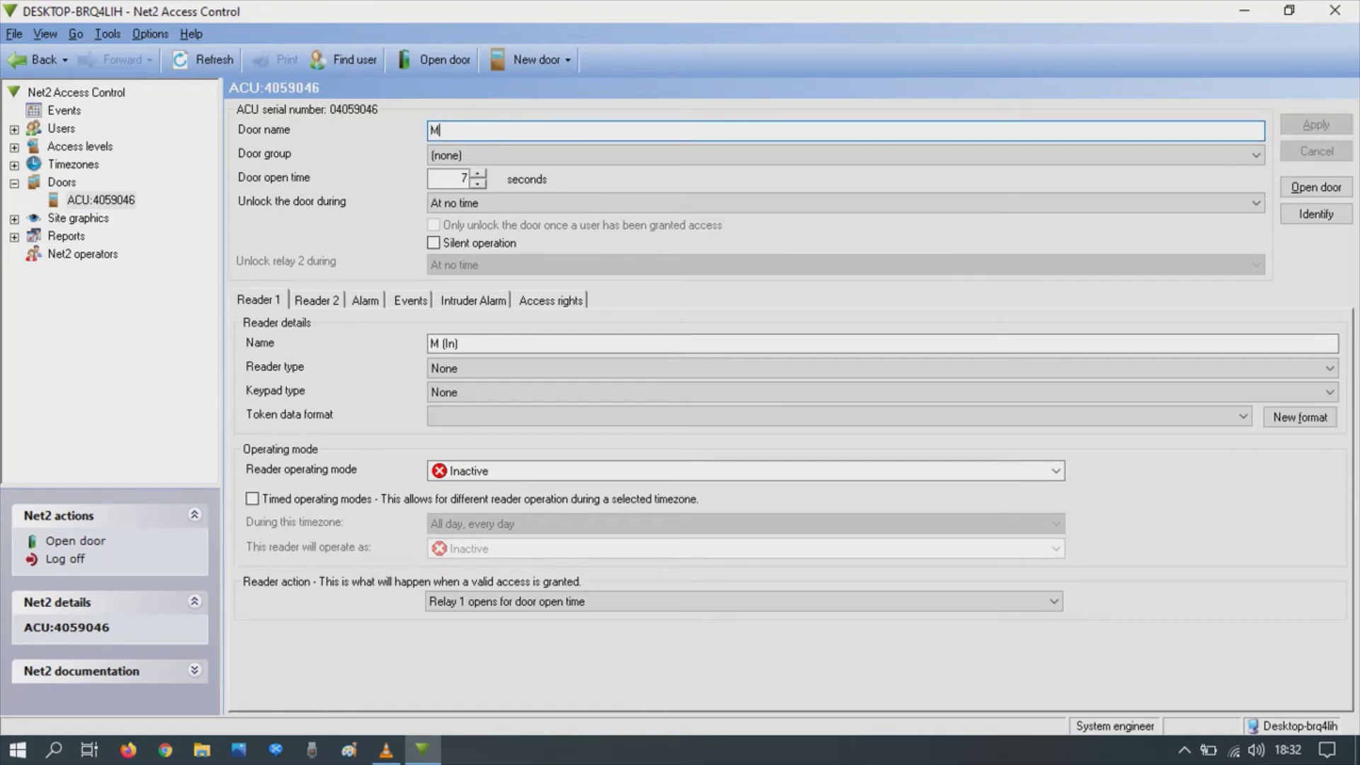
{"action": "type", "text": "ain door"}
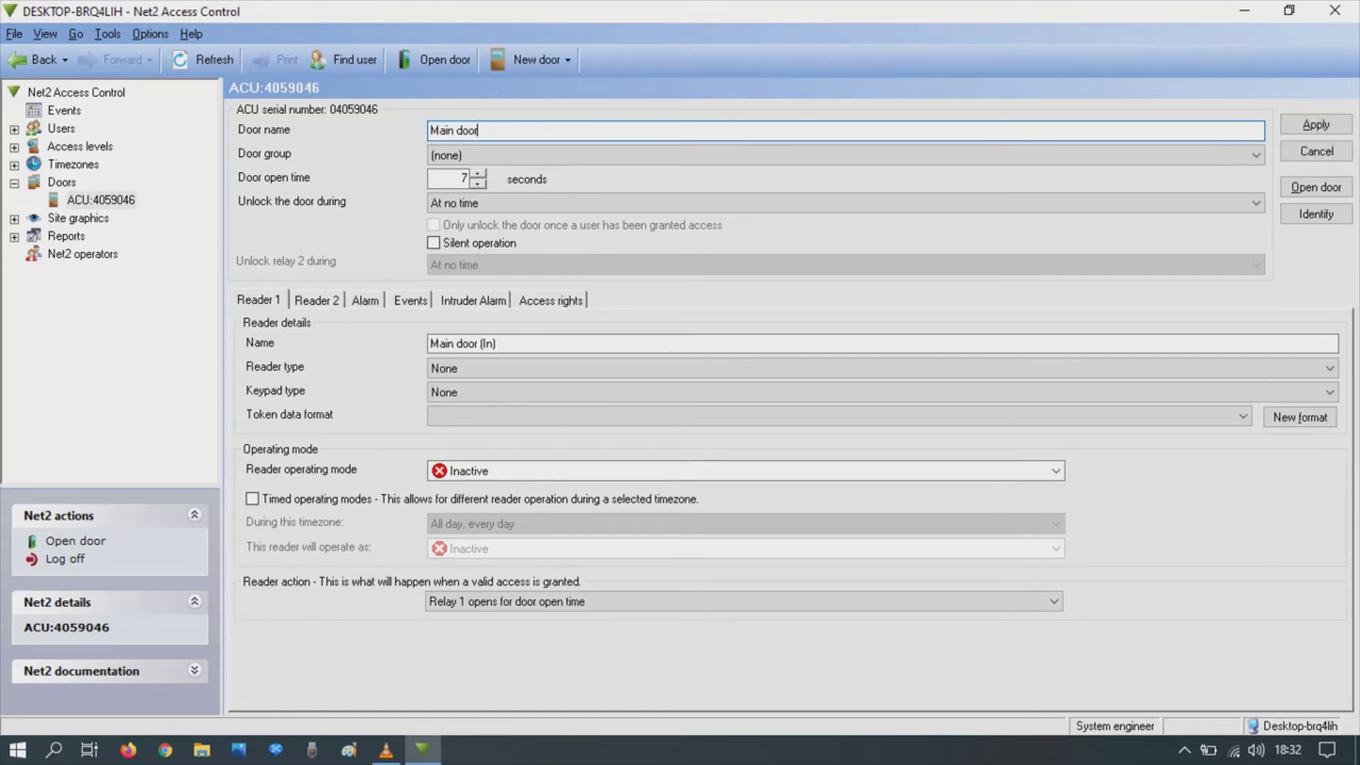
Step: Leave the door group unchanged and keep Unlock set to 'At no time'
{"action": "key", "text": "Tab"}
{"action": "key", "text": "alt+Down"}
{"action": "key", "text": "Return"}
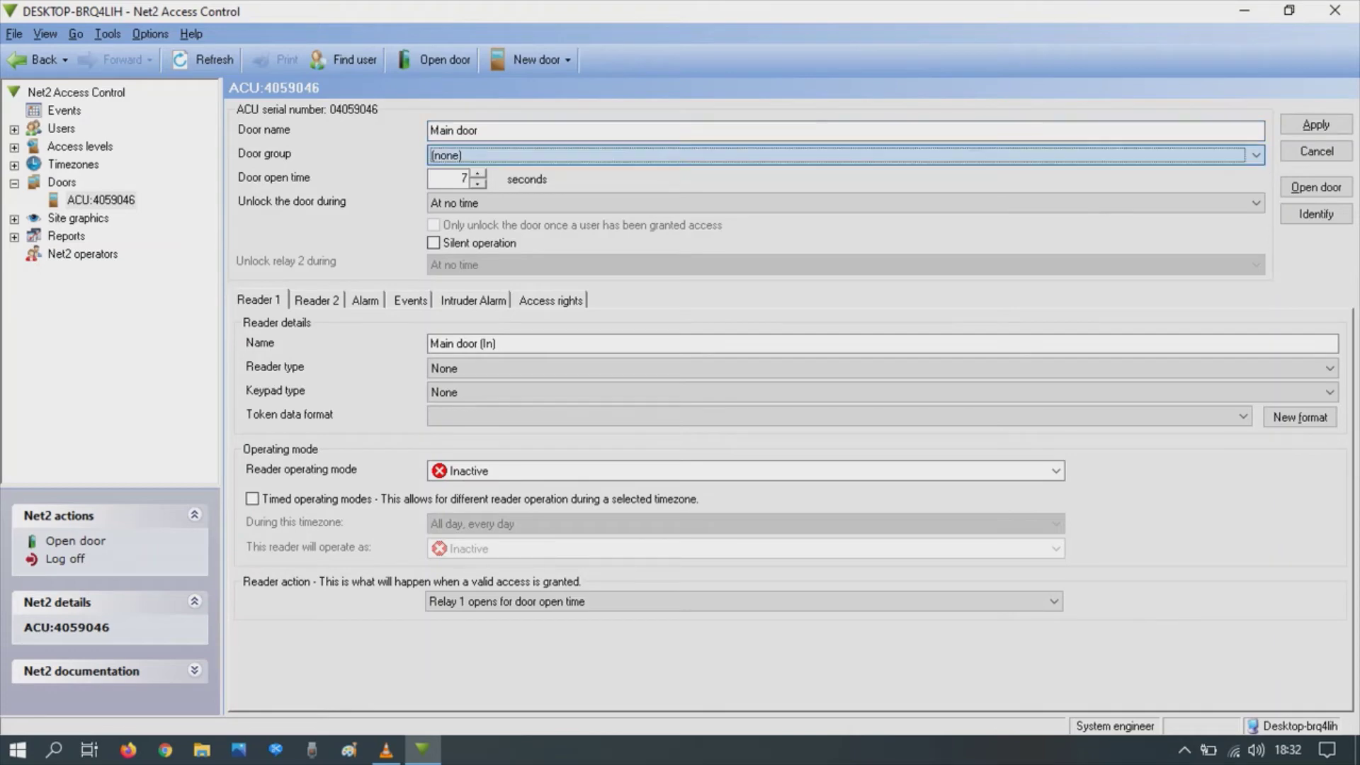
{"action": "key", "text": "Tab"}
{"action": "key", "text": "alt+Down"}
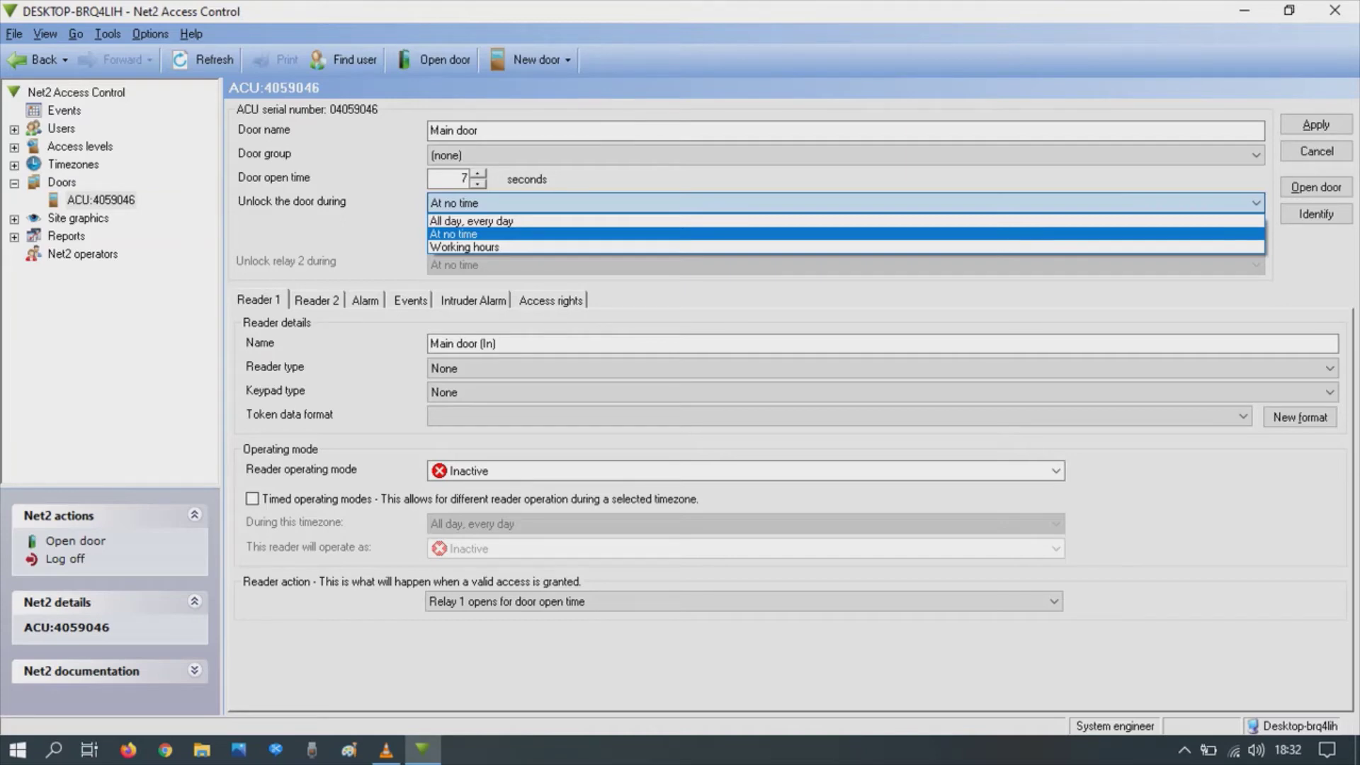
{"action": "key", "text": "Down"}
{"action": "key", "text": "Up"}
{"action": "key", "text": "Return"}
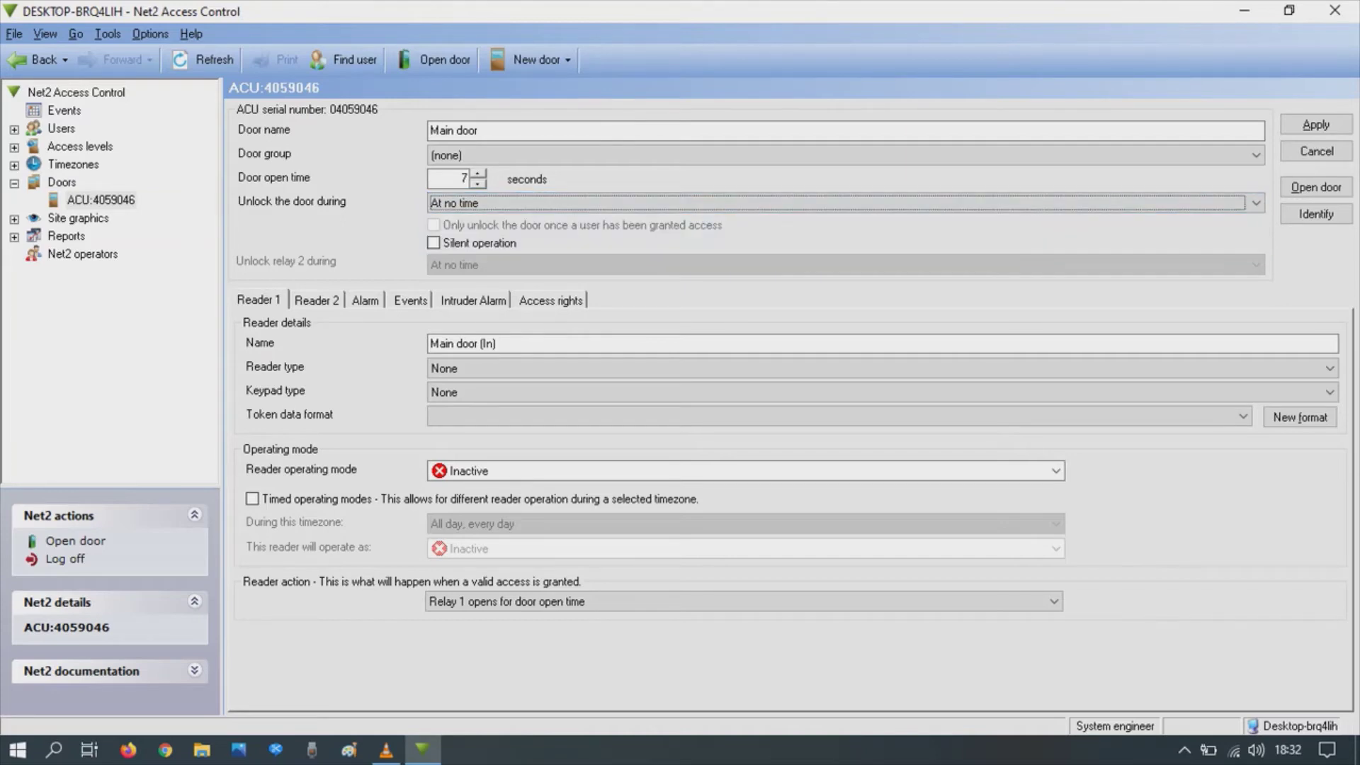
{"action": "key", "text": "Tab"}
{"action": "key", "text": "Tab"}
{"action": "key", "text": "Tab"}
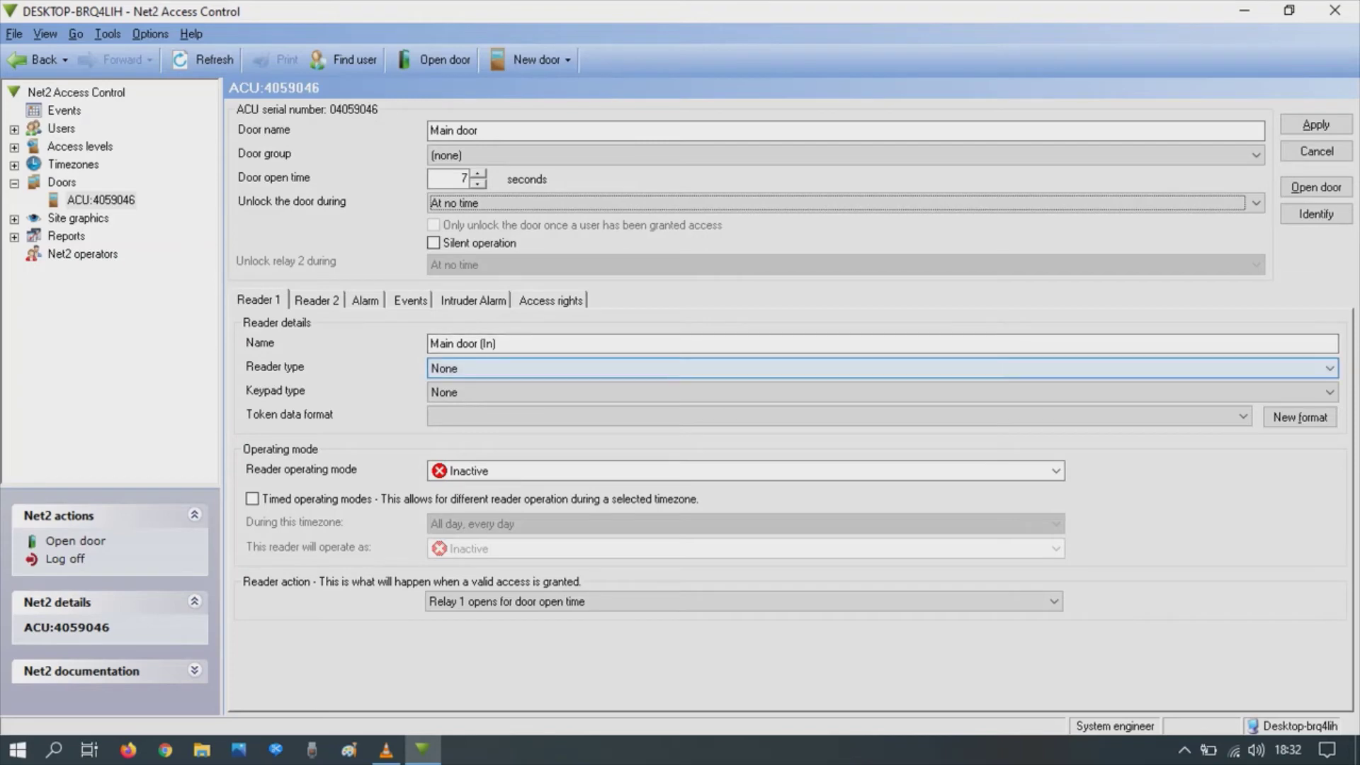
Step: Set Reader 1 to Paxton reader with keypad None and Default token data format
{"action": "key", "text": "alt+Down"}
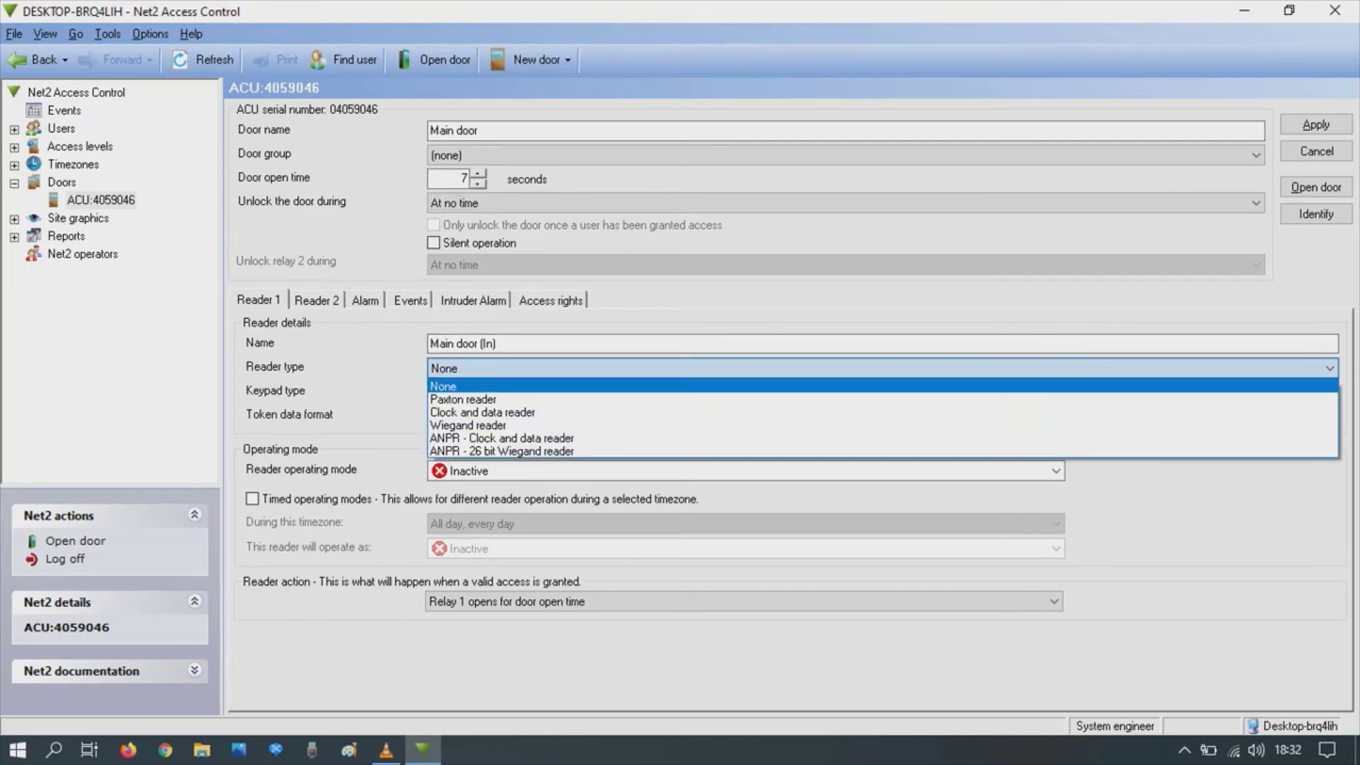
{"action": "left_click", "coordinate": [464, 399]}
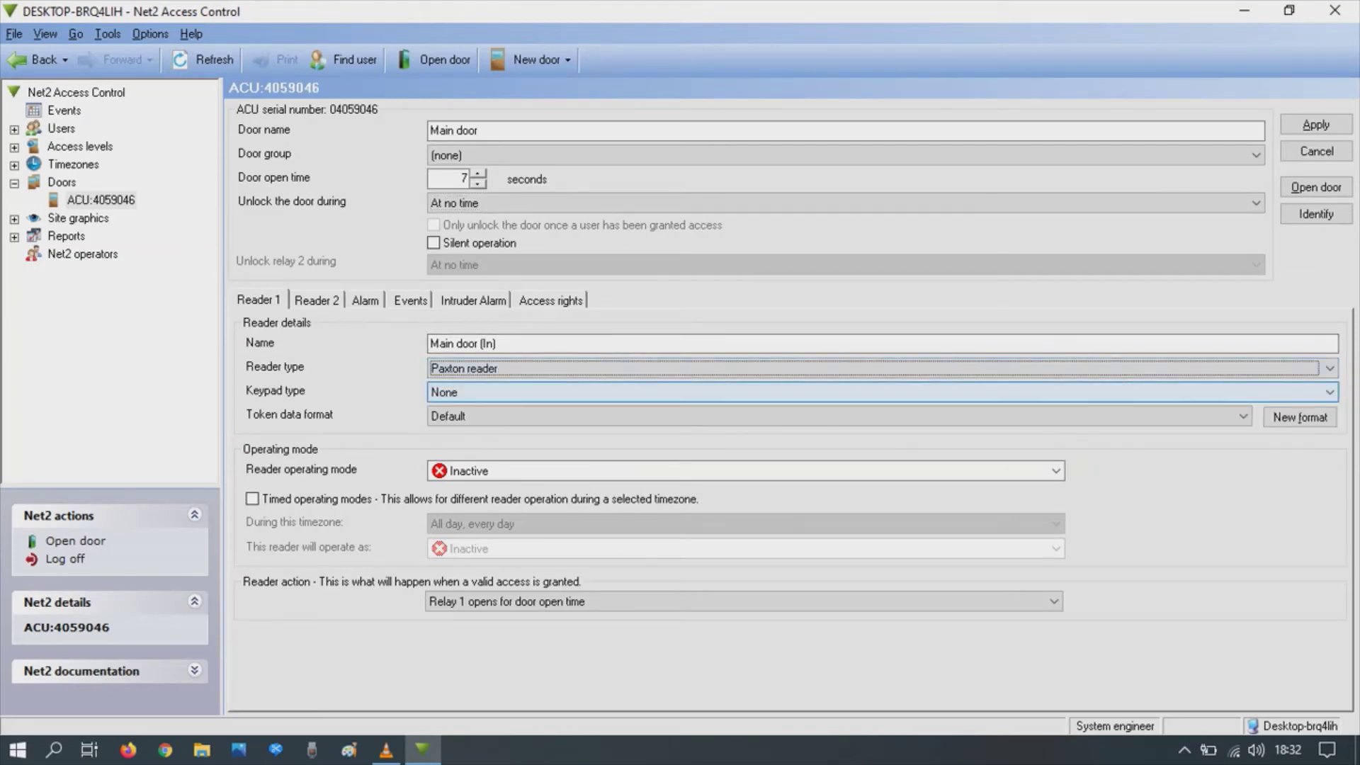
{"action": "left_click", "coordinate": [879, 368]}
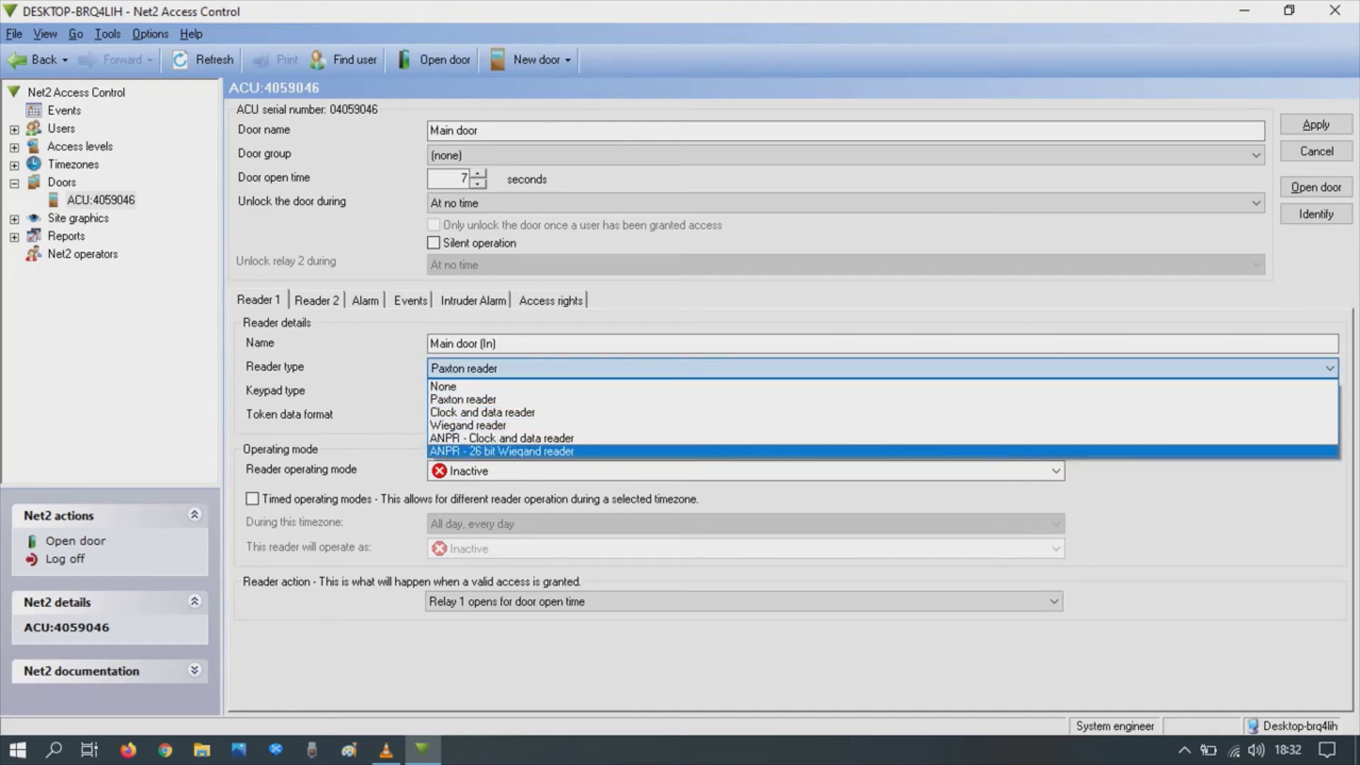
{"action": "left_click", "coordinate": [464, 399]}
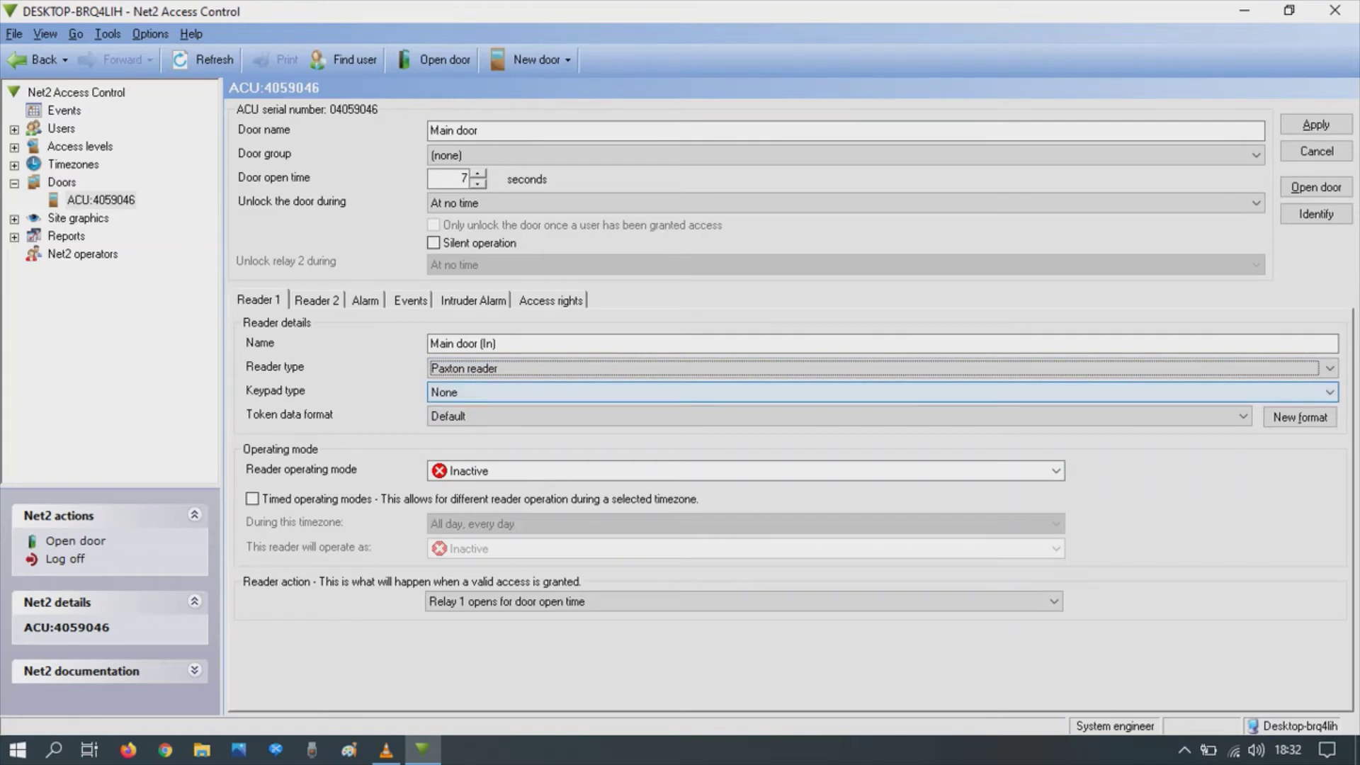
{"action": "left_click", "coordinate": [464, 393]}
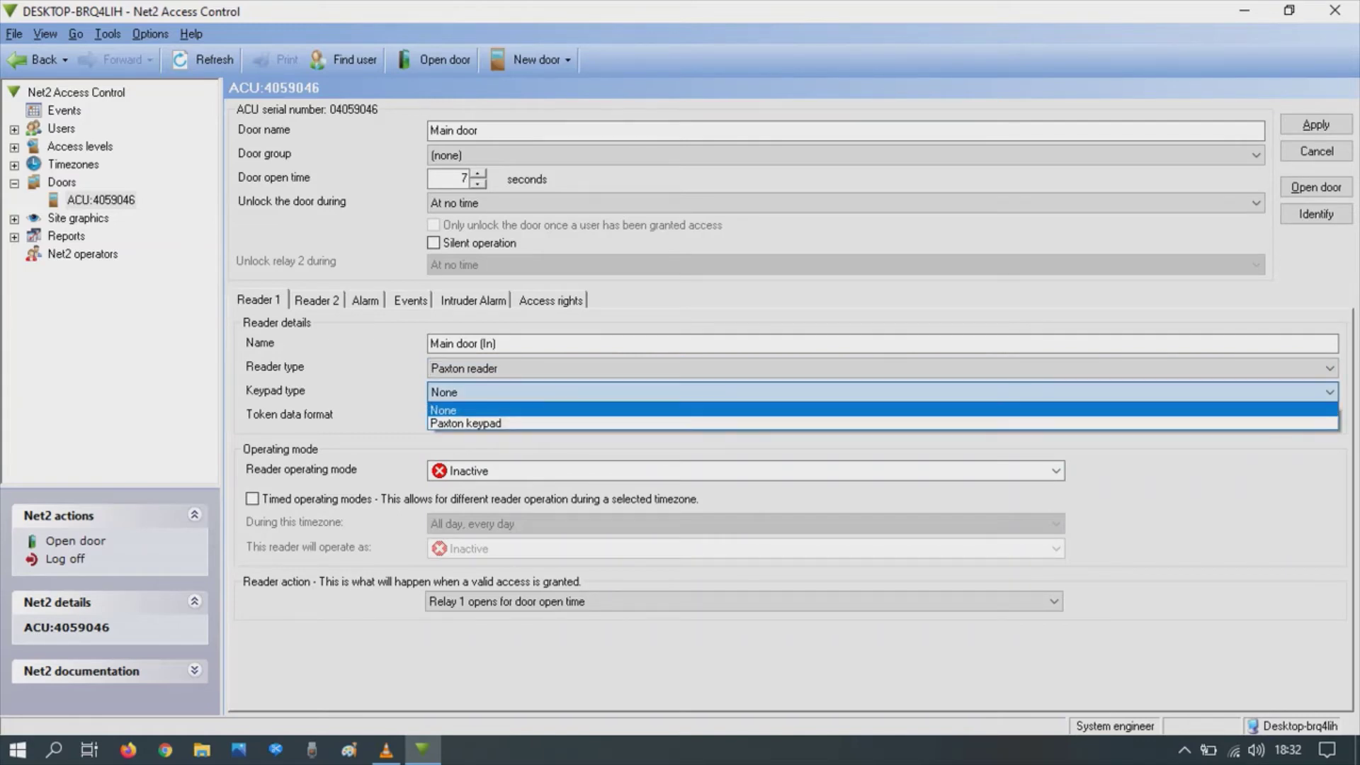
{"action": "left_click", "coordinate": [454, 410]}
{"action": "left_click", "coordinate": [454, 416]}
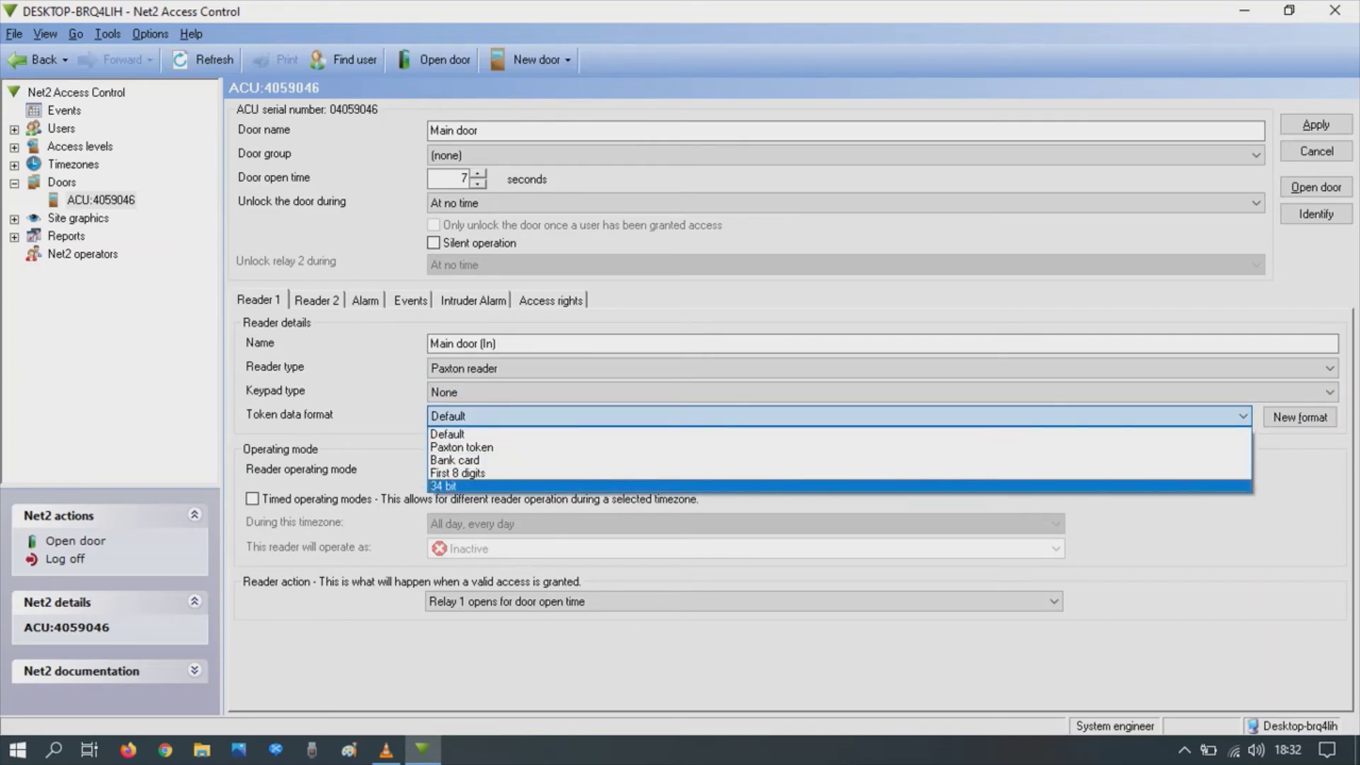
{"action": "left_click", "coordinate": [447, 433]}
{"action": "left_click", "coordinate": [879, 369]}
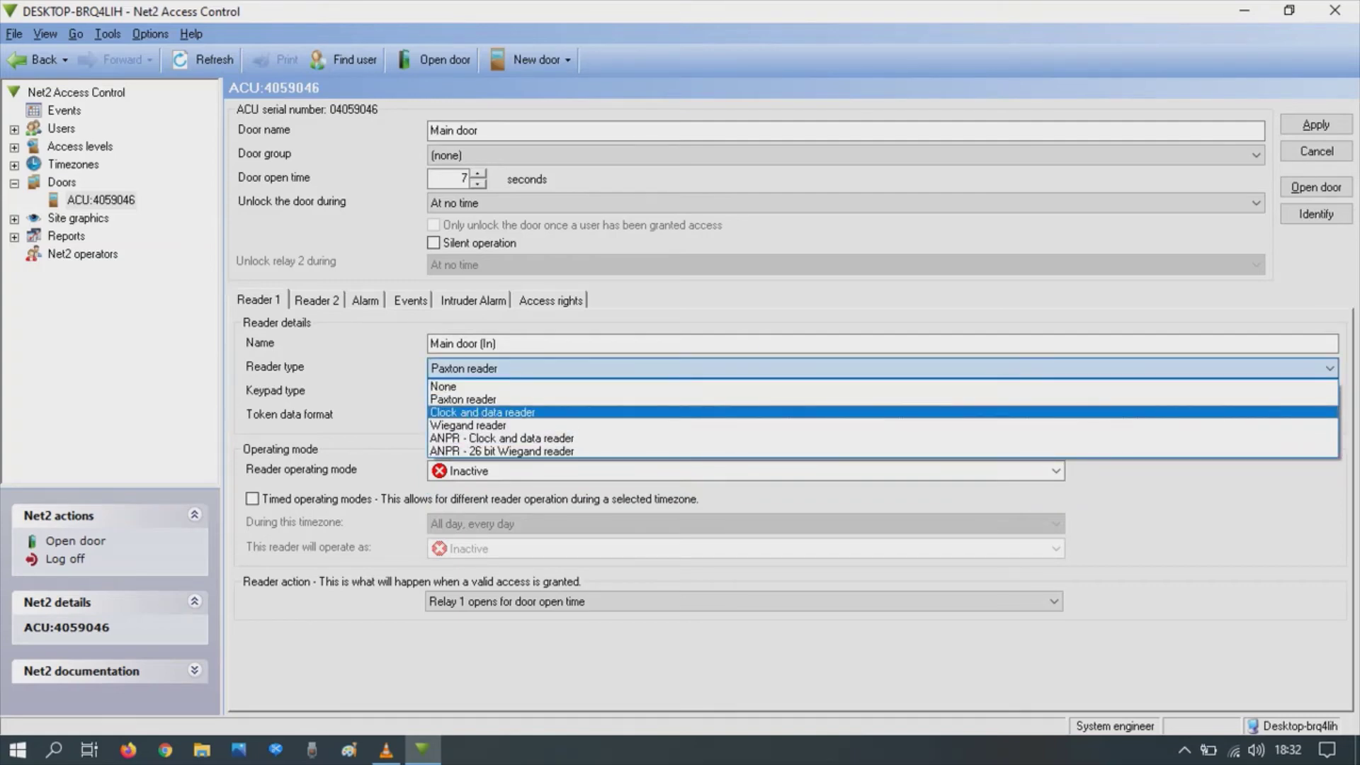
Step: Try Wiegand reader with Wiegand 26 bit, then revert Reader 1 to Paxton reader
{"action": "left_click", "coordinate": [467, 425]}
{"action": "left_click", "coordinate": [836, 416]}
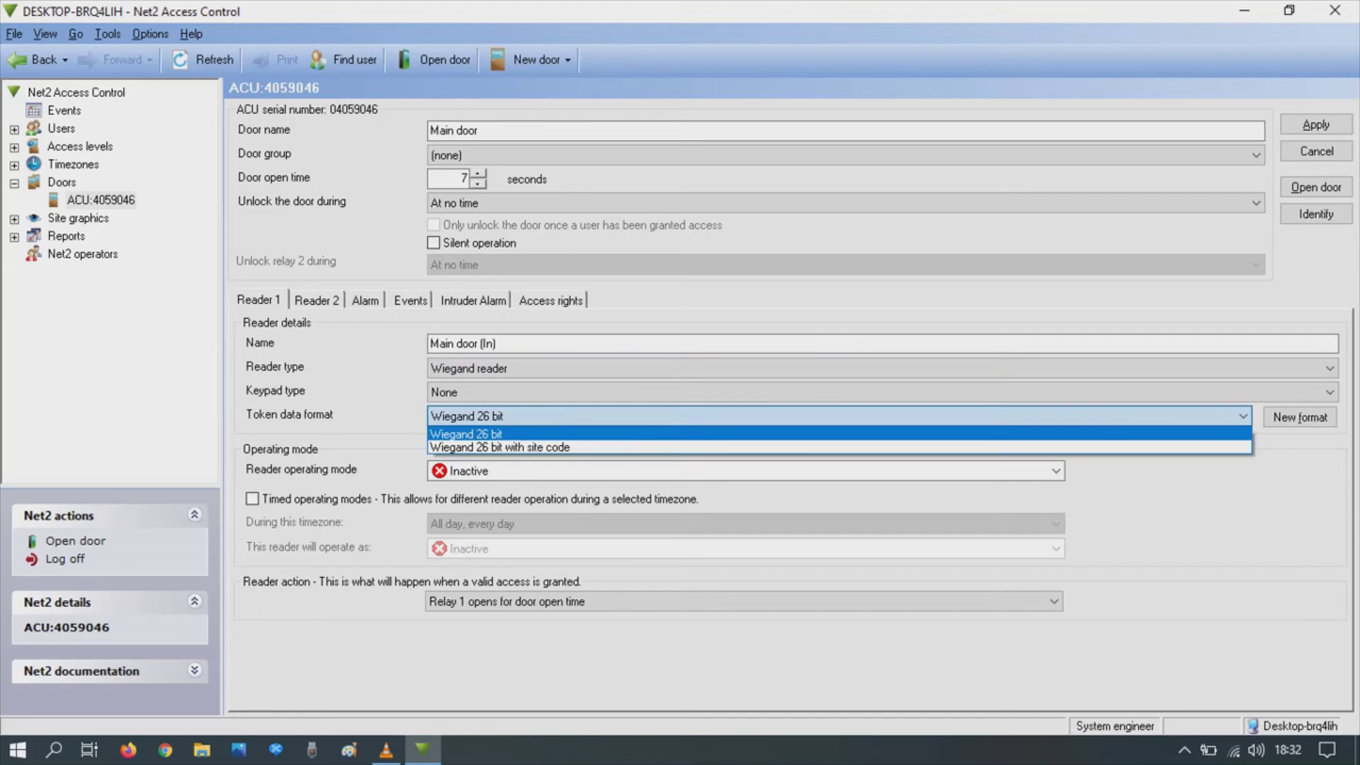
{"action": "left_click", "coordinate": [466, 433]}
{"action": "left_click", "coordinate": [878, 368]}
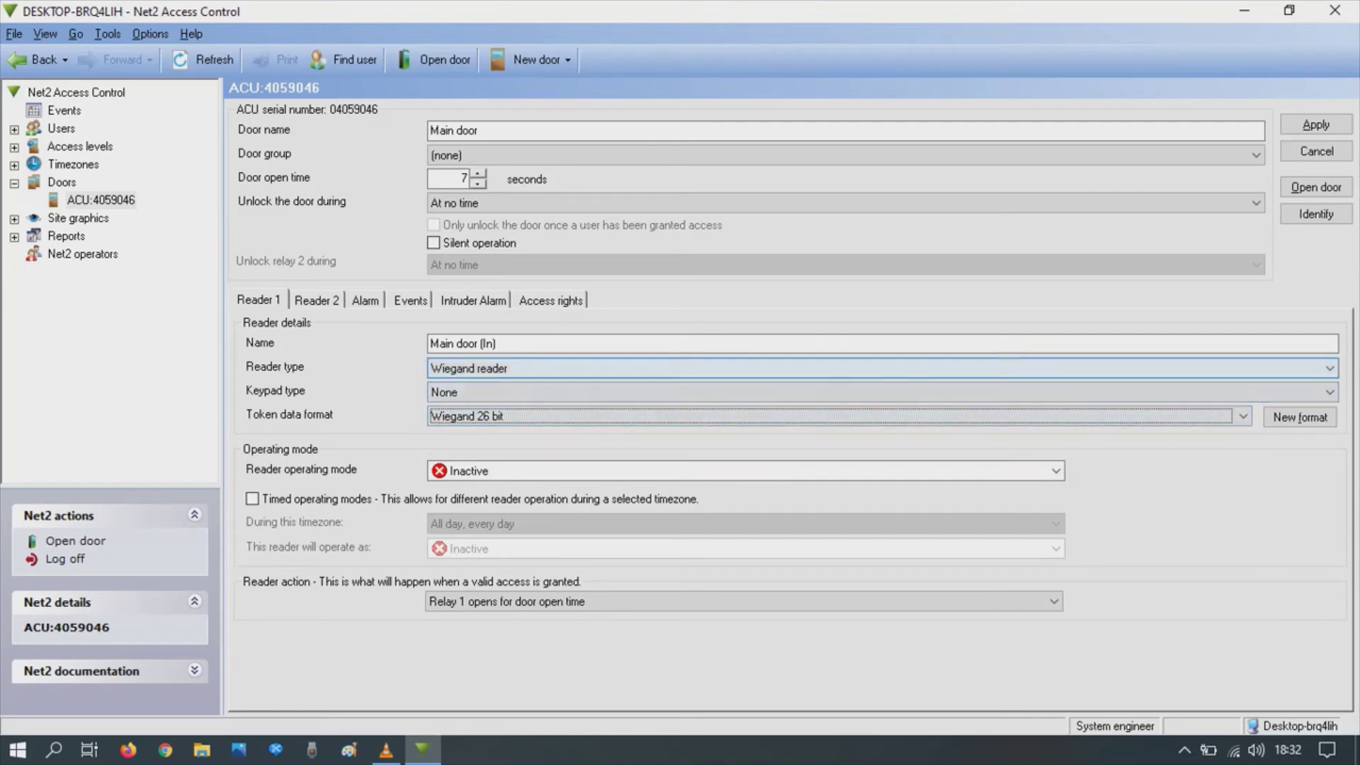
{"action": "left_click", "coordinate": [463, 399]}
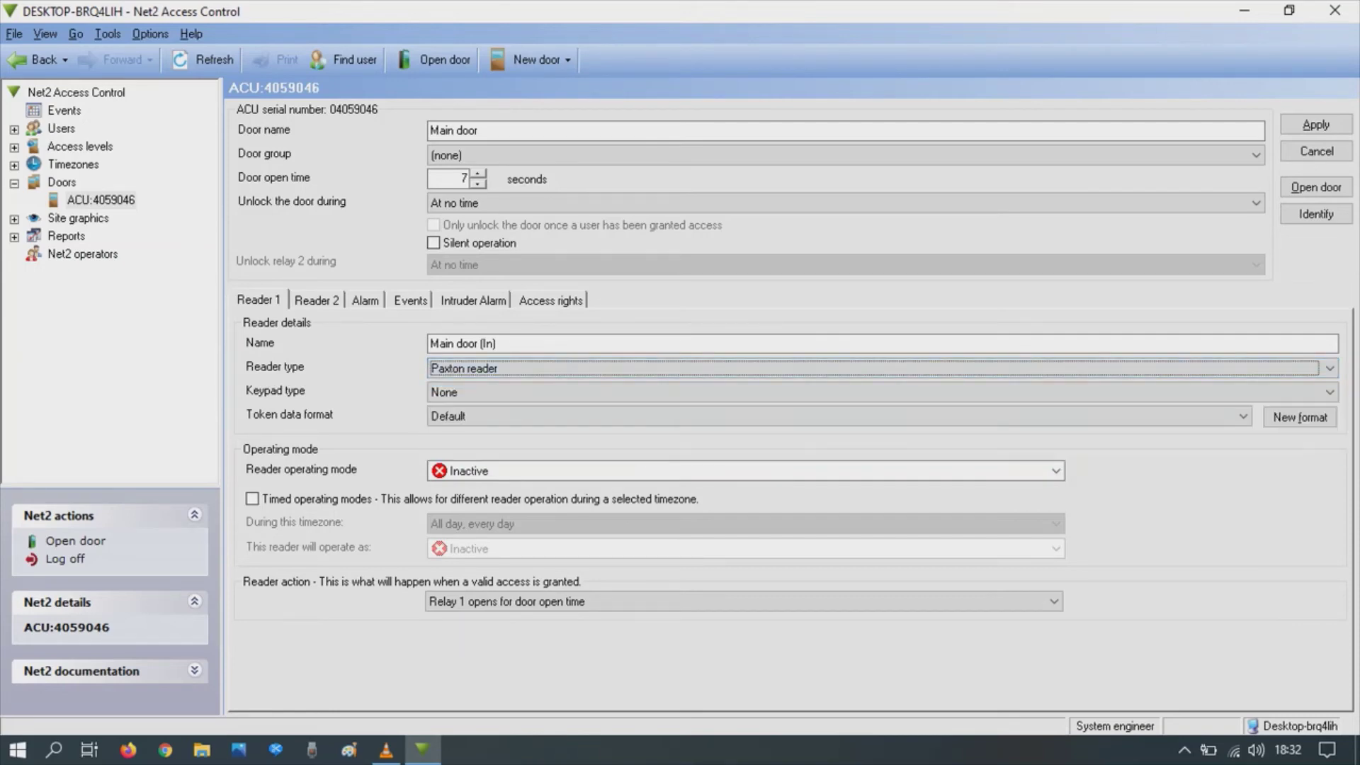
Step: Set Reader 1 to Desktop reader mode and accept saving the Main door unit
{"action": "left_click", "coordinate": [496, 470]}
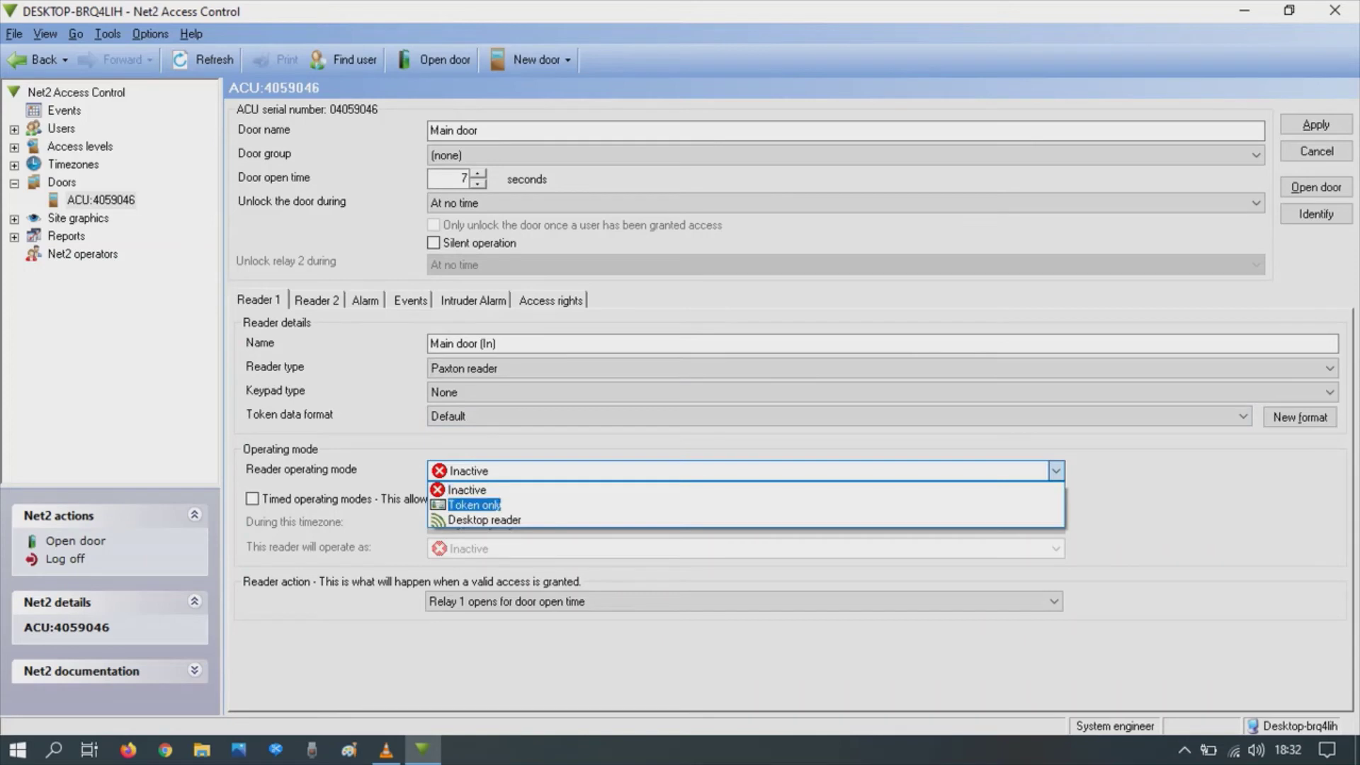
{"action": "key", "text": "Return"}
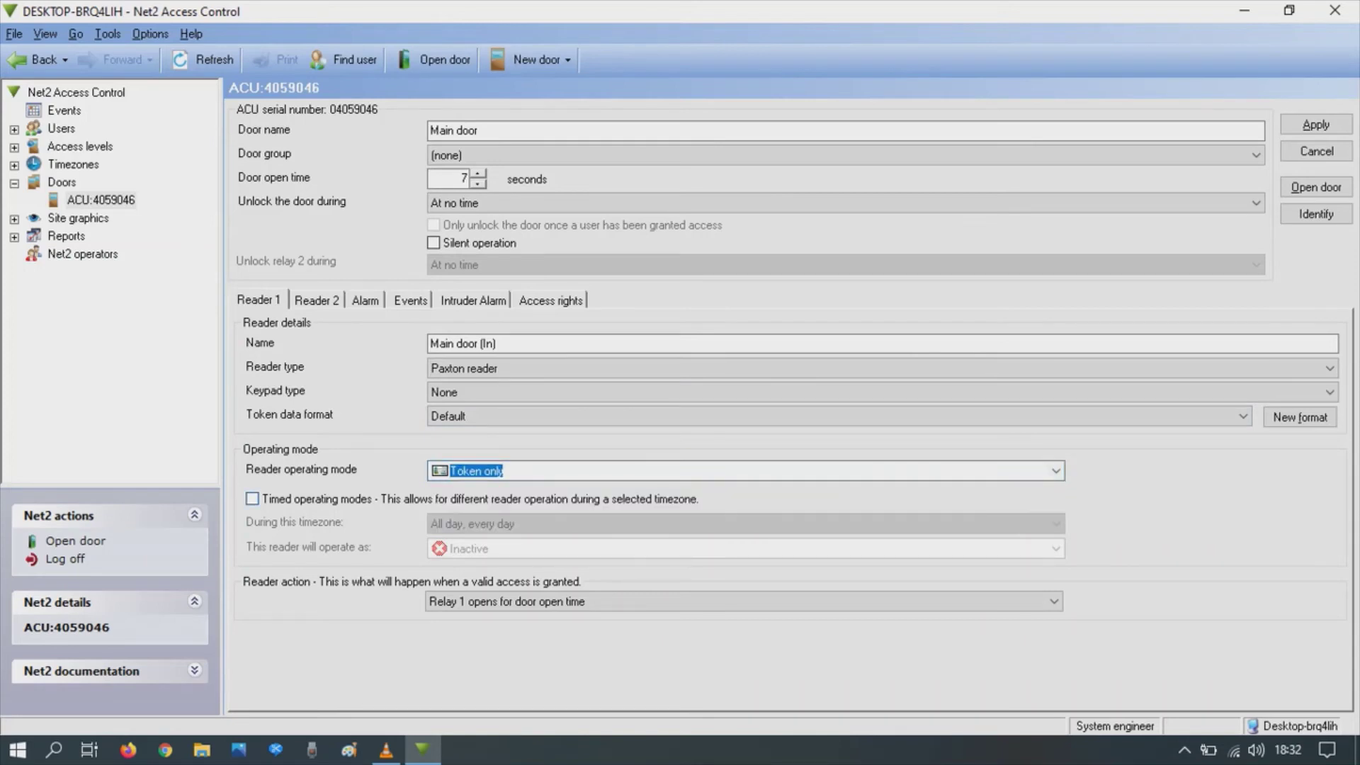
{"action": "key", "text": "alt+Down"}
{"action": "key", "text": "Down"}
{"action": "key", "text": "Return"}
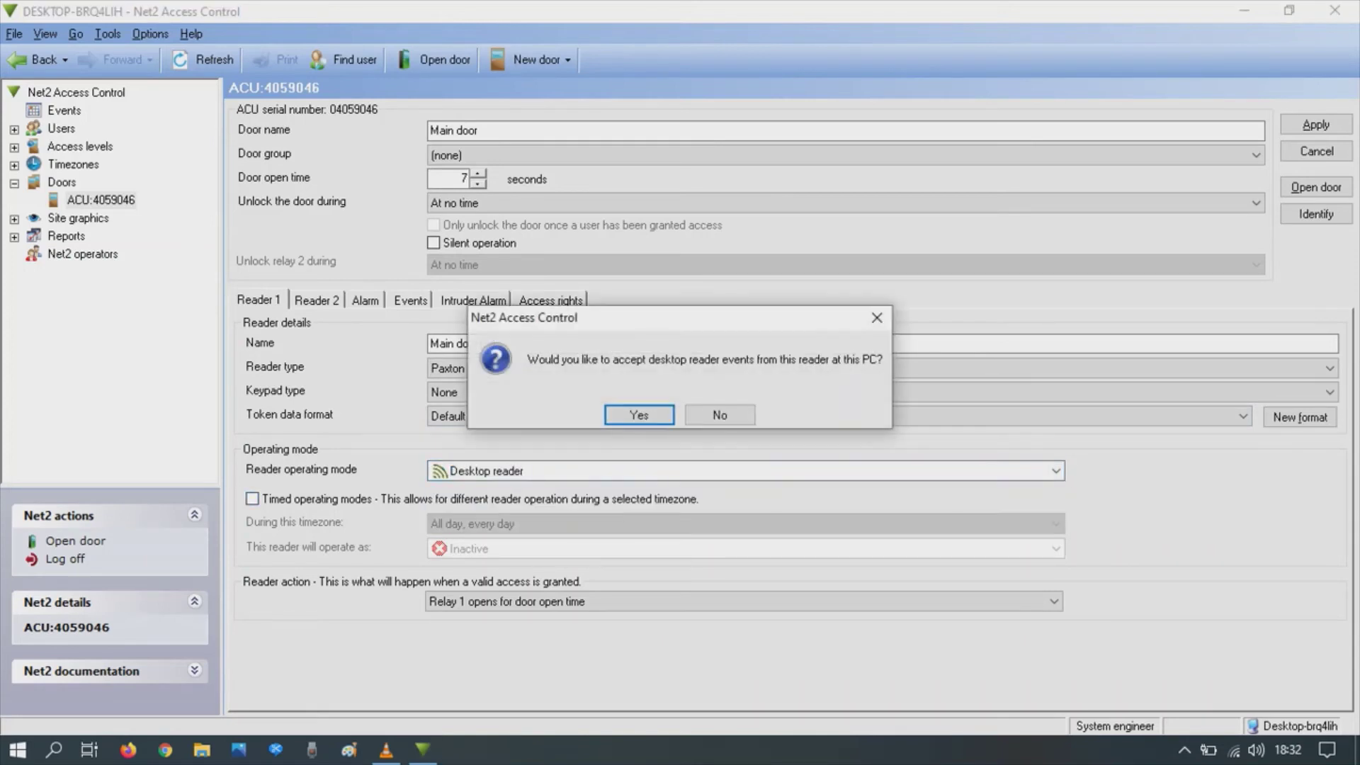
{"action": "key", "text": "Return"}
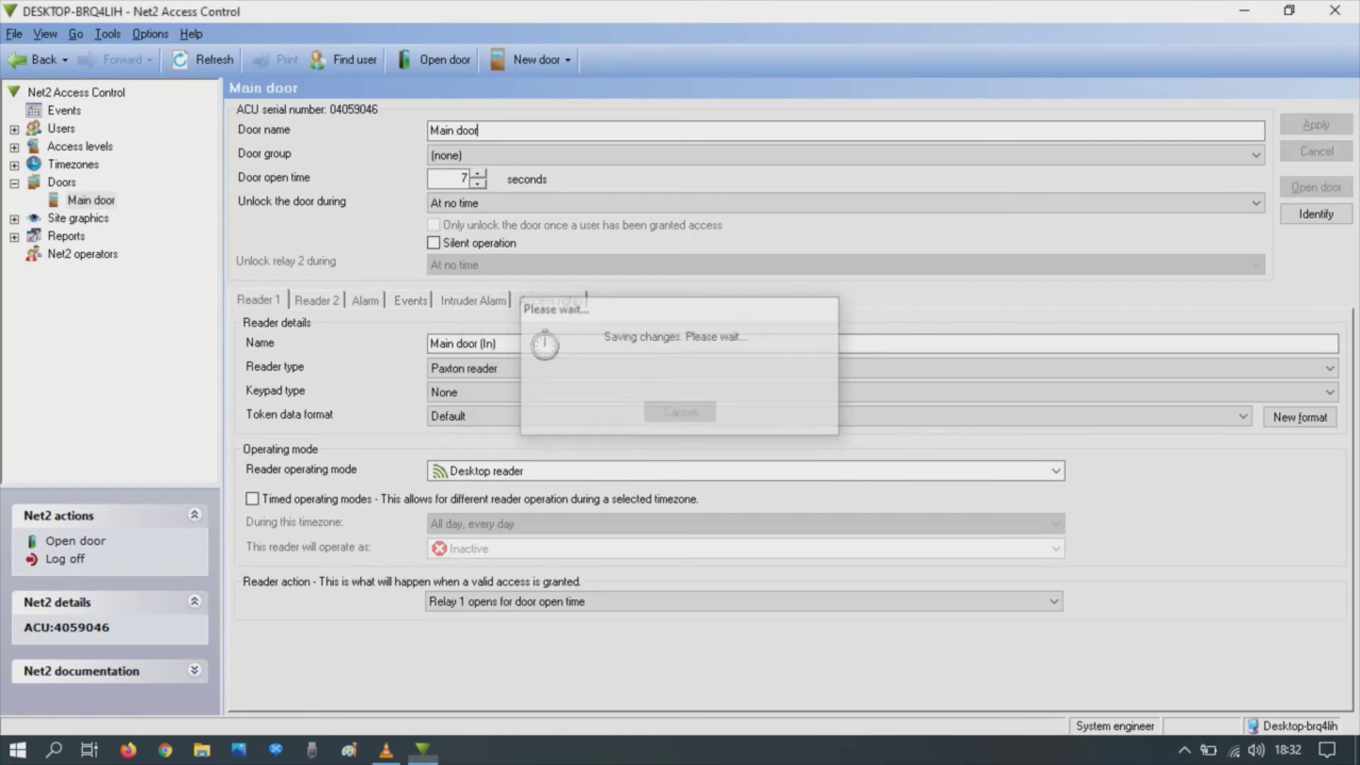
Step: Change Reader 1's operating mode back to Token only and view Reader 2's settings
{"action": "key", "text": "Tab"}
{"action": "key", "text": "alt+Down"}
{"action": "key", "text": "Up"}
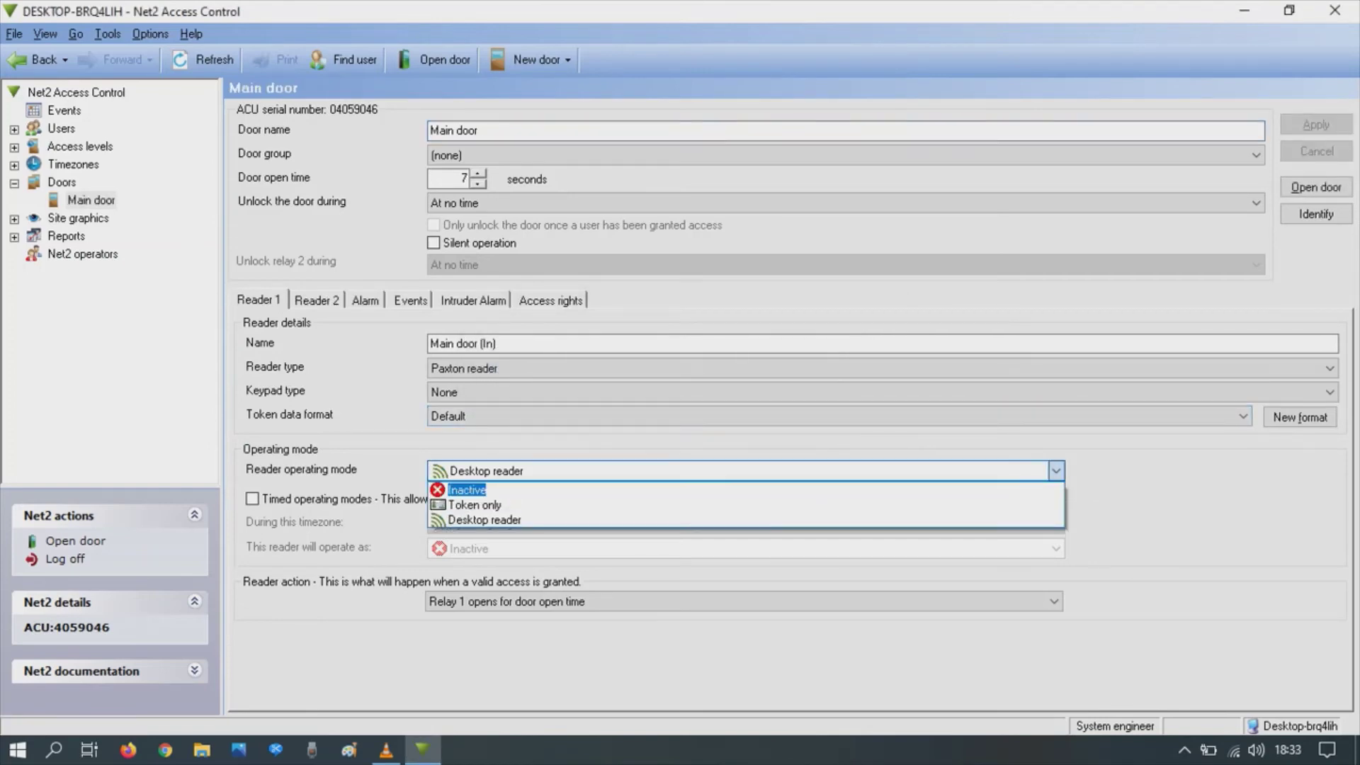
{"action": "key", "text": "Return"}
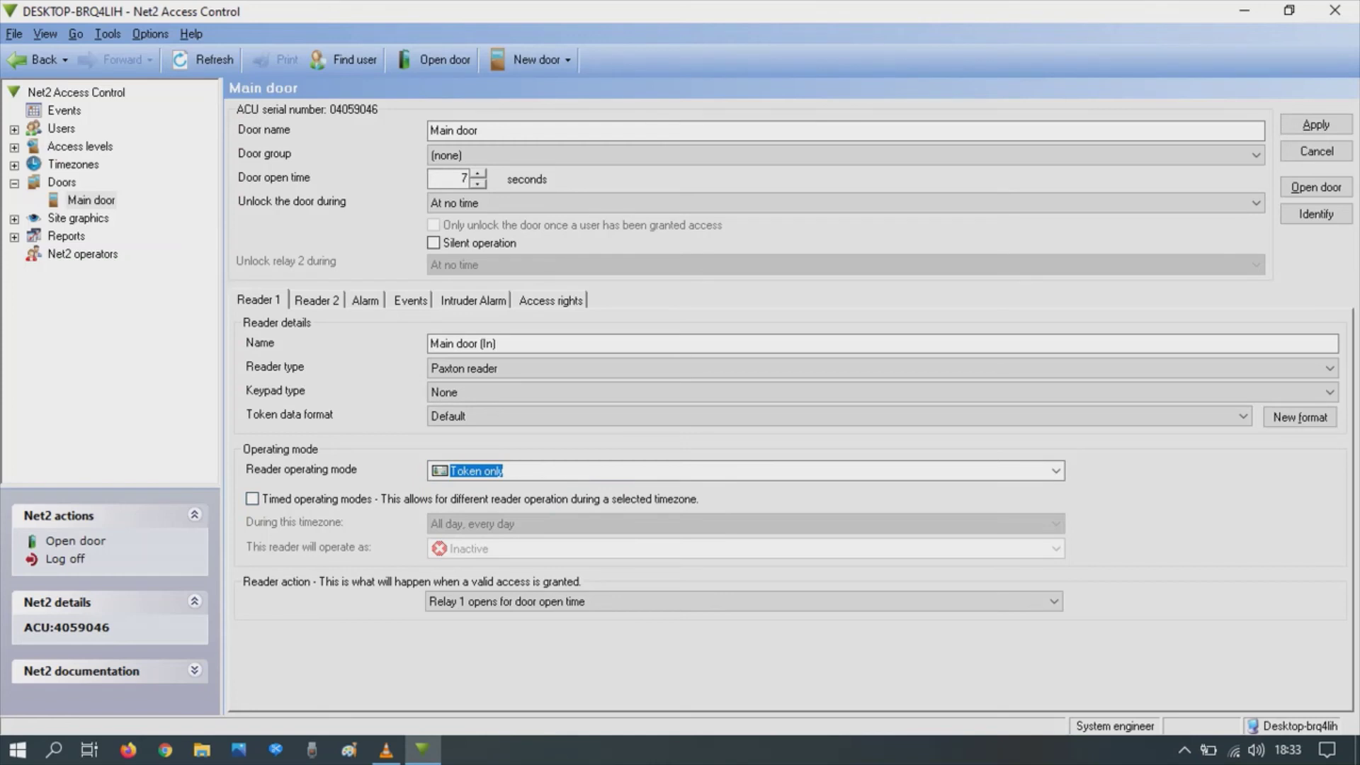
{"action": "key", "text": "ctrl+Tab"}
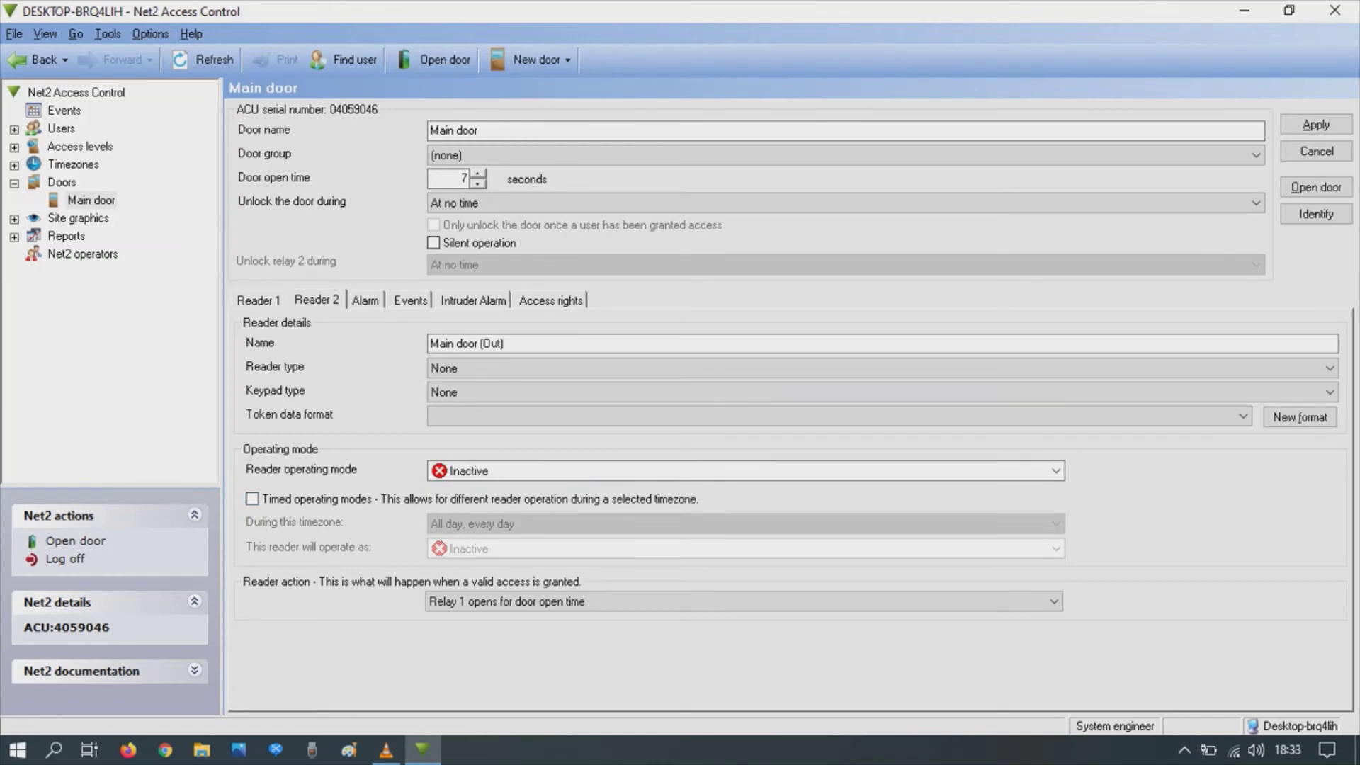
Step: Review Main door's alarm, events and access rights pages, ending on its four users' access rights
{"action": "key", "text": "ctrl+Tab"}
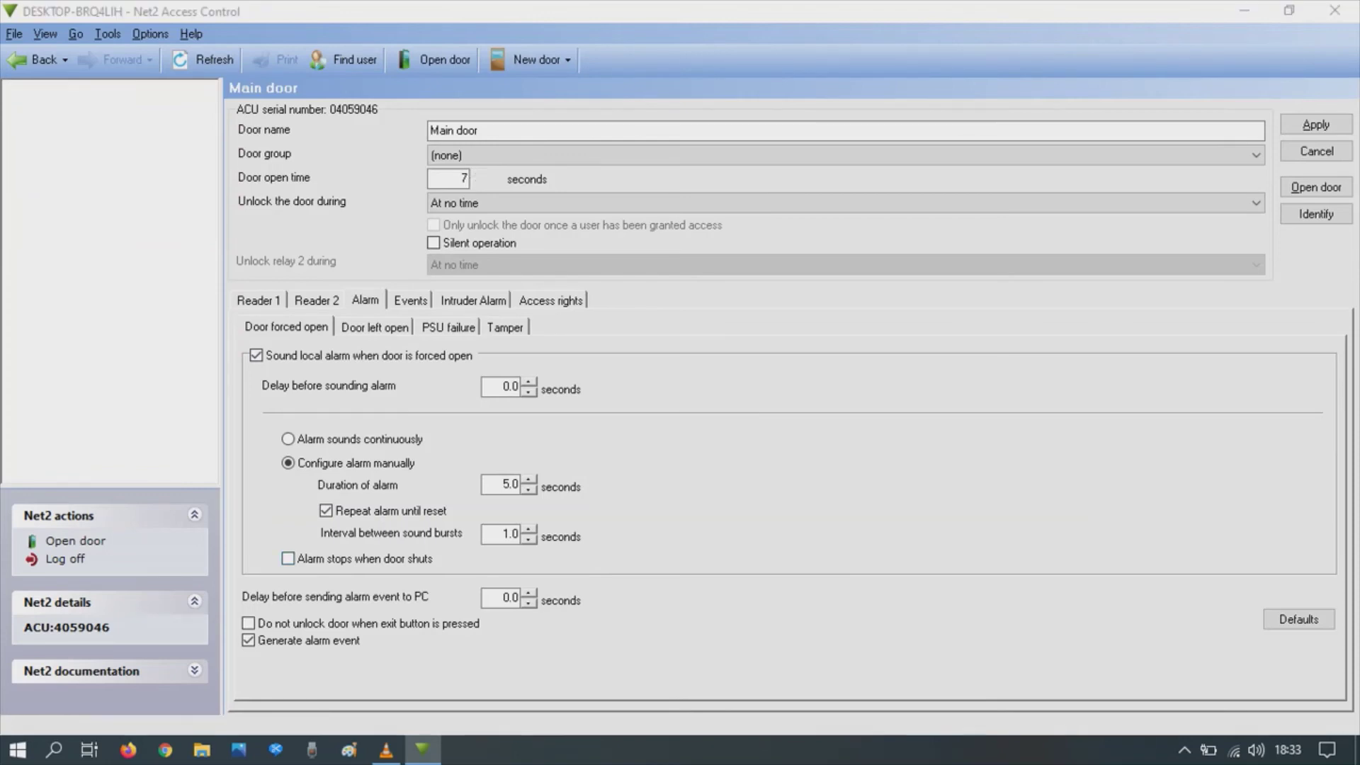
{"action": "key", "text": "ctrl+Tab"}
{"action": "key", "text": "ctrl+Tab"}
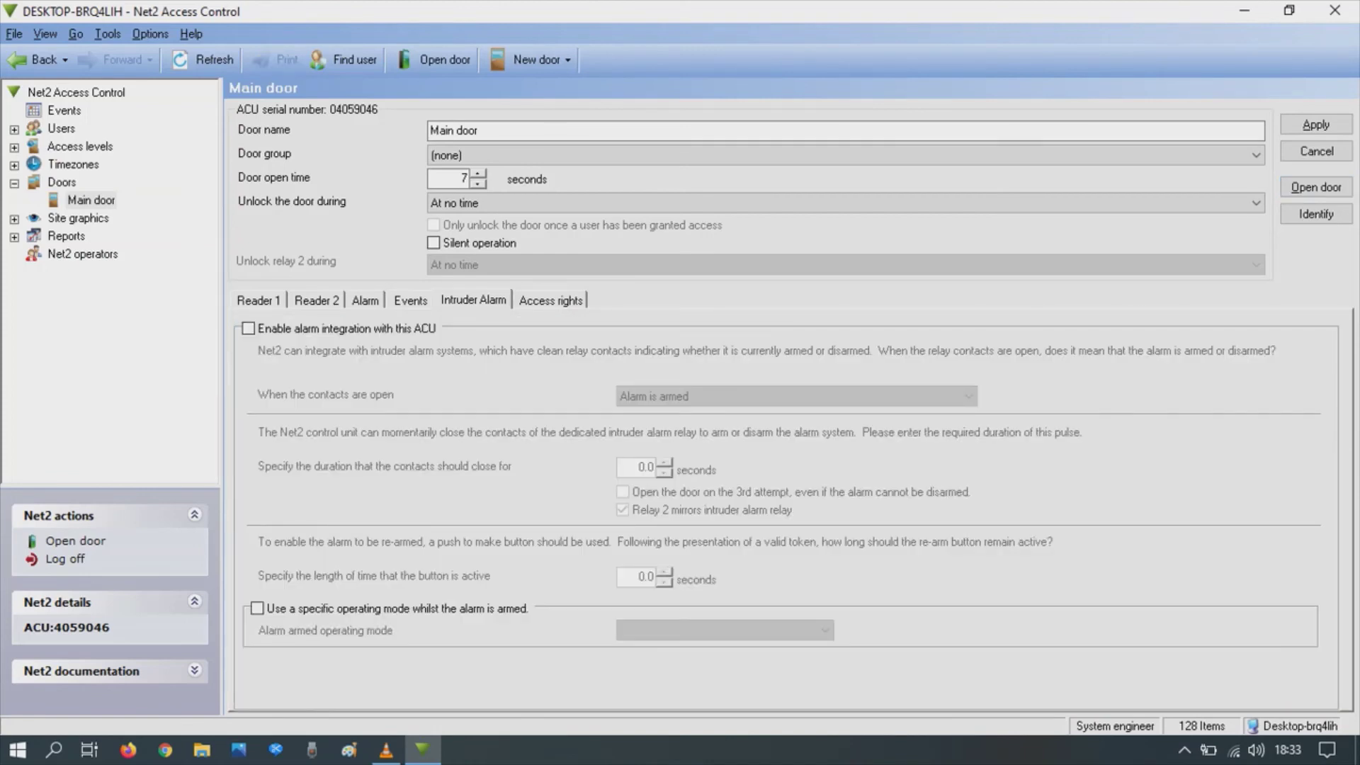
{"action": "key", "text": "ctrl+Tab"}
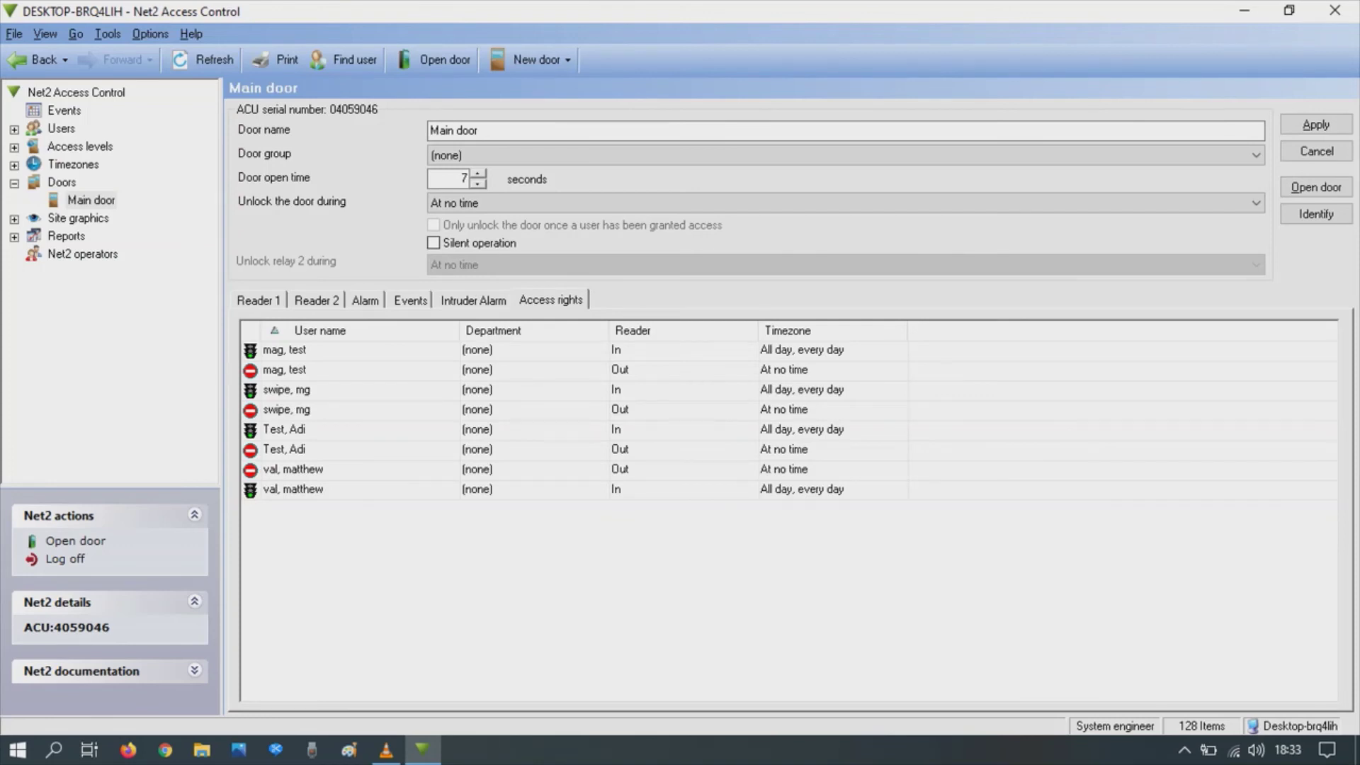
Step: Return to Reader 1 and apply the Main door changes so Token only mode is saved
{"action": "key", "text": "ctrl+Tab"}
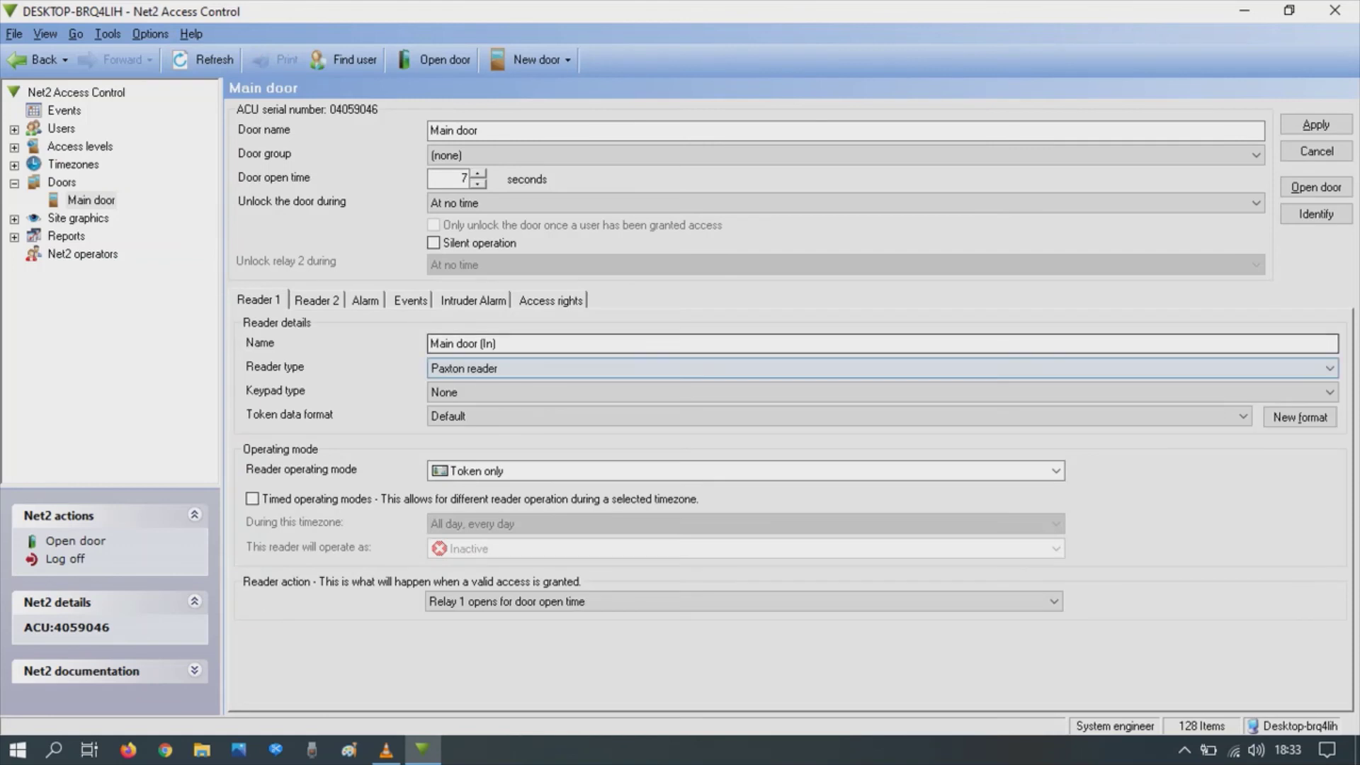
{"action": "key", "text": "alt+a"}
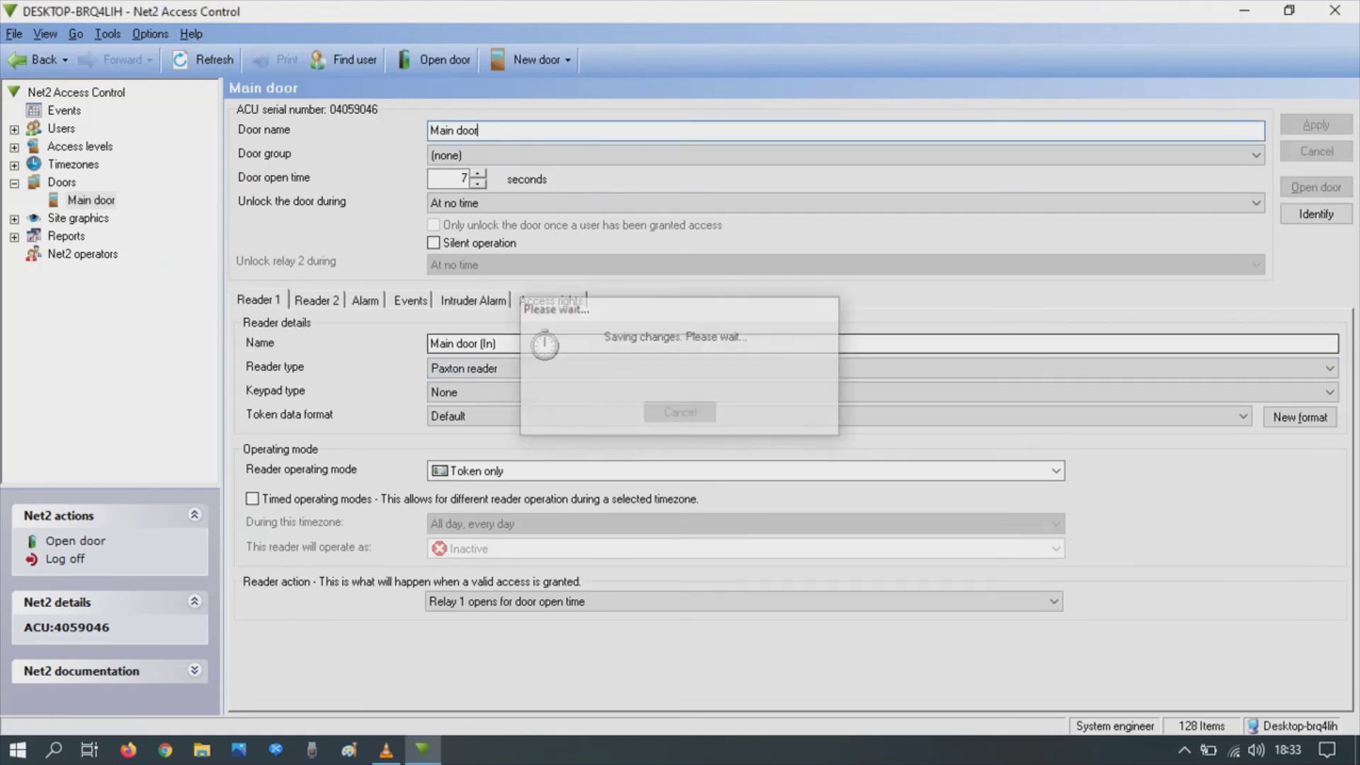